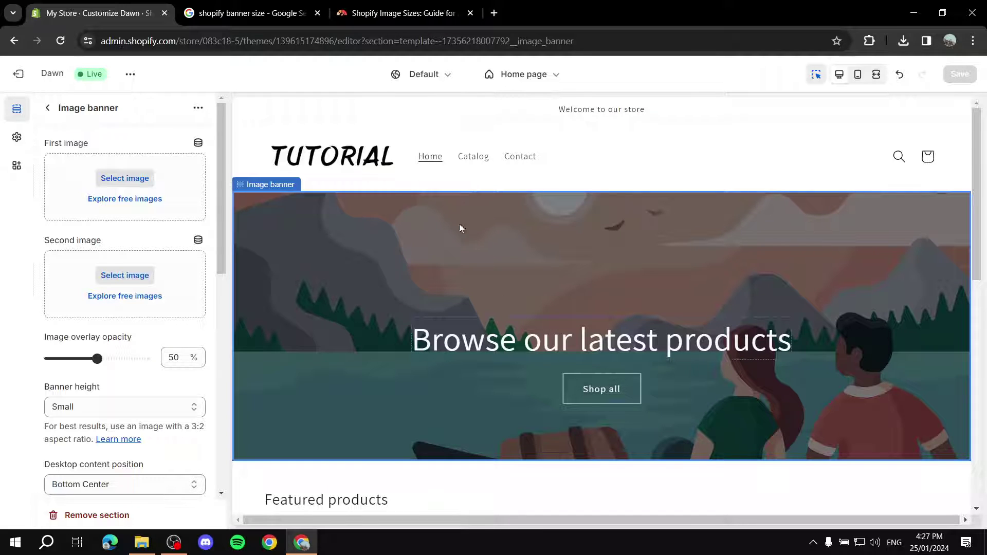
- Preview the image banner at Medium height, revert it to Small, and return to the home page sections
scroll(309, 152, "down", 3)
scroll(465, 224, "up", 3)
left_click(135, 405)
left_click(101, 447)
left_click(126, 406)
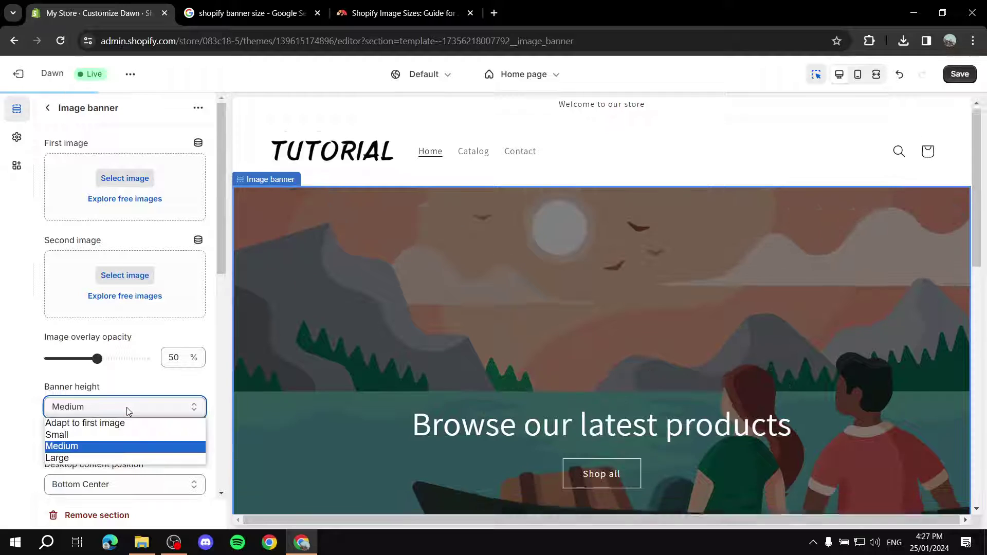
left_click(101, 437)
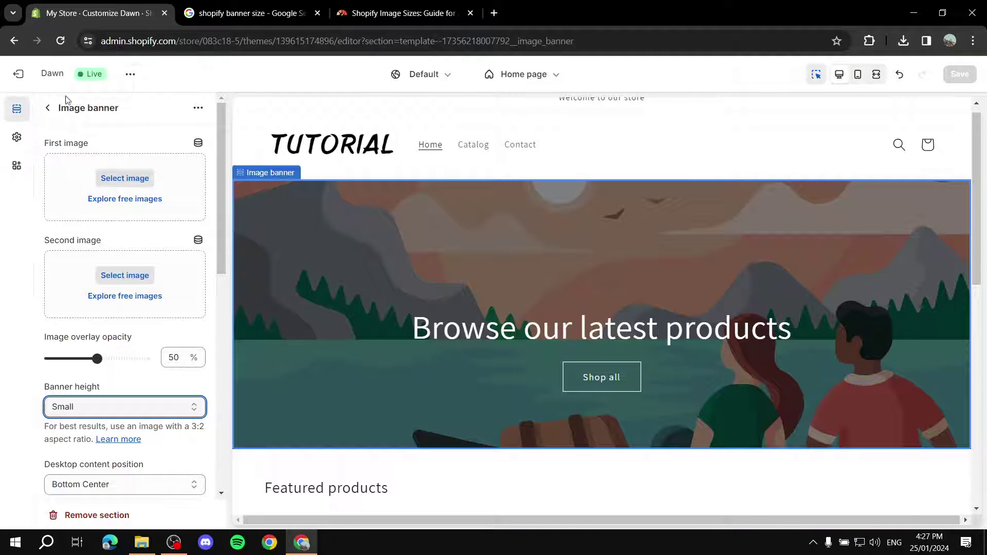
left_click(48, 107)
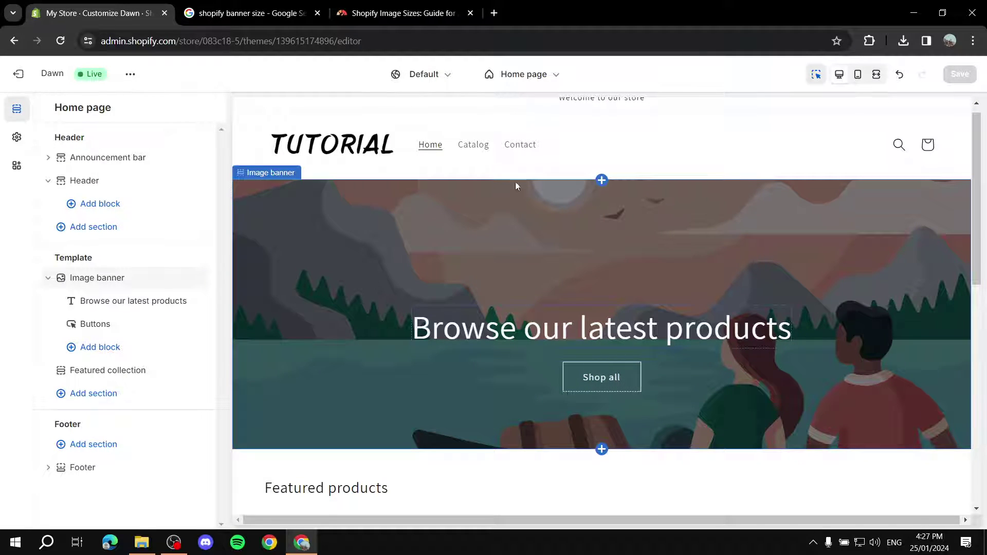
left_click(252, 12)
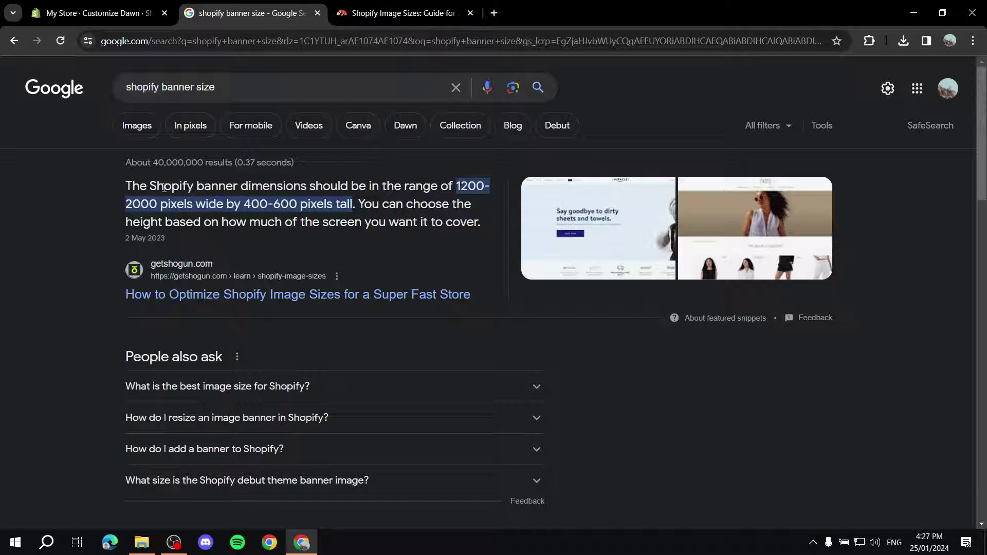
- Highlight the snippet's 1200-2000 by 400-600 px banner range, then go to the Shopify image sizes guide
left_click_drag(121, 188, 425, 243)
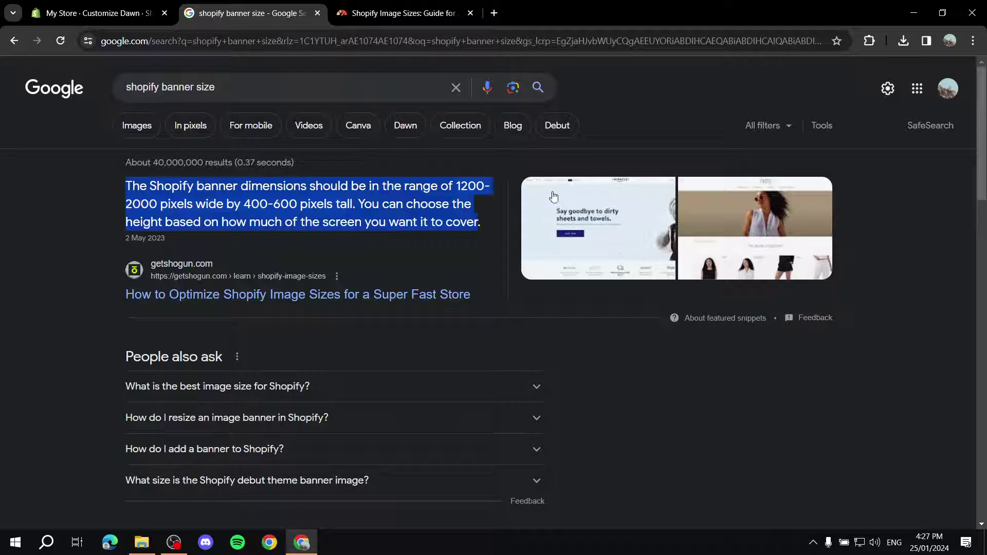
left_click_drag(455, 186, 353, 204)
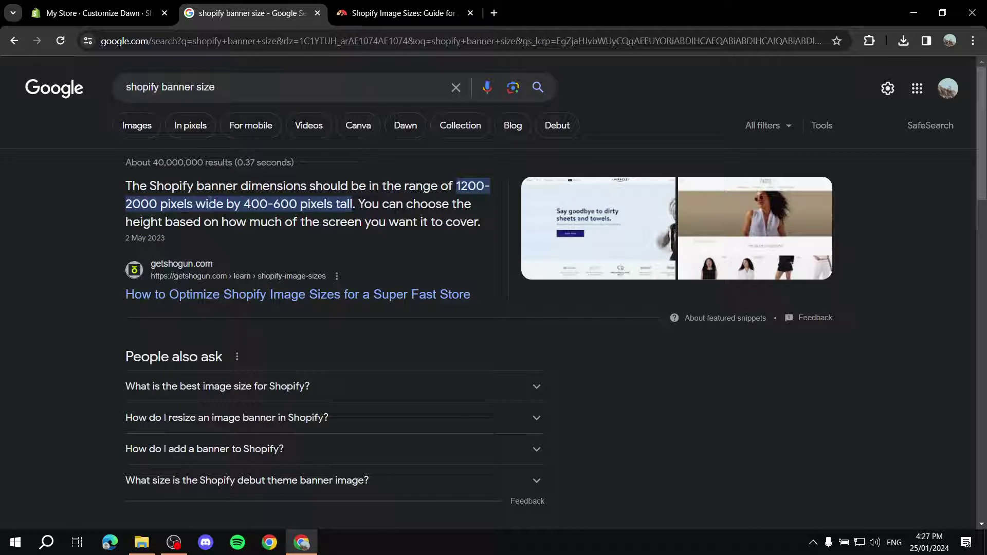
left_click_drag(448, 185, 463, 185)
left_click_drag(246, 204, 296, 204)
left_click(424, 24)
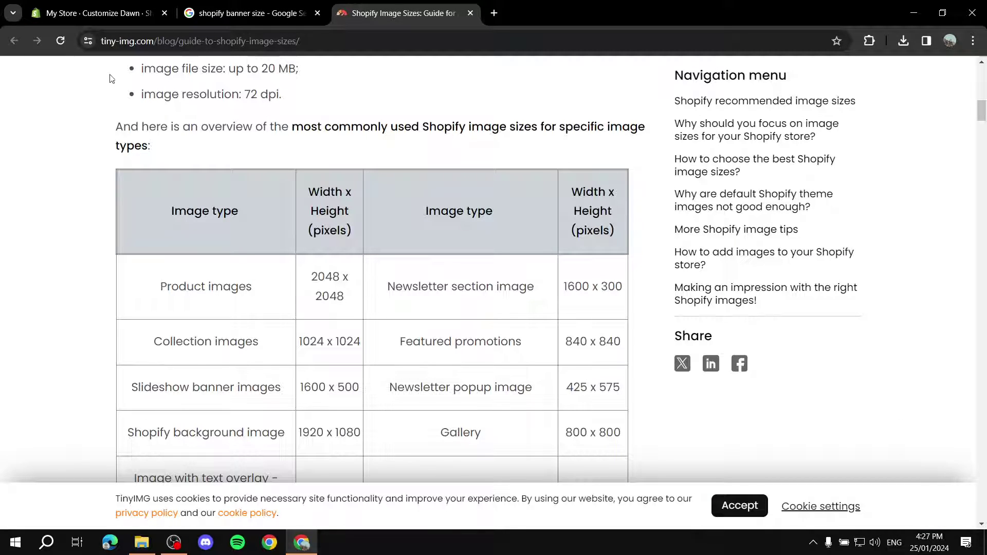
scroll(421, 238, "down", 1)
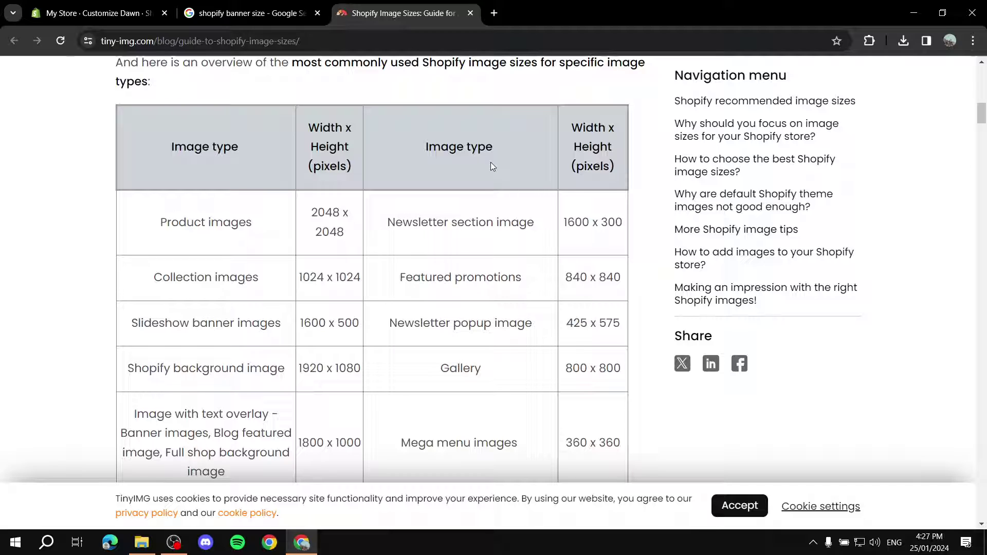
scroll(491, 241, "down", 2)
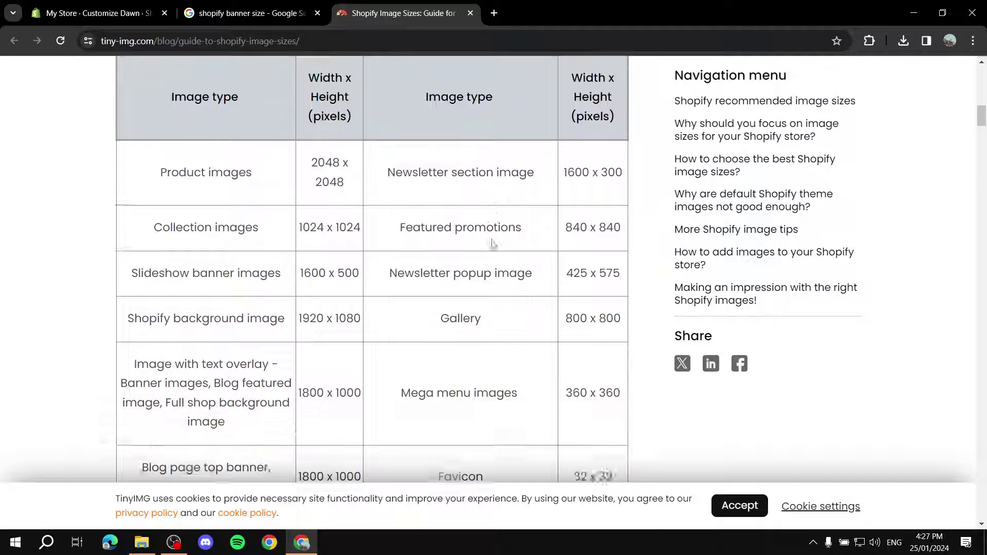
scroll(421, 226, "down", 1)
left_click_drag(134, 286, 288, 303)
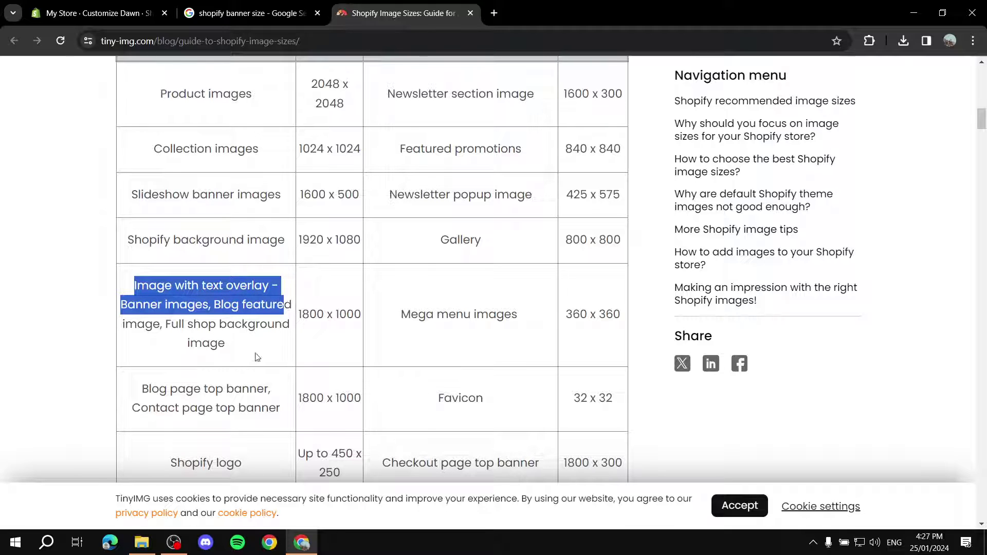
left_click(342, 345)
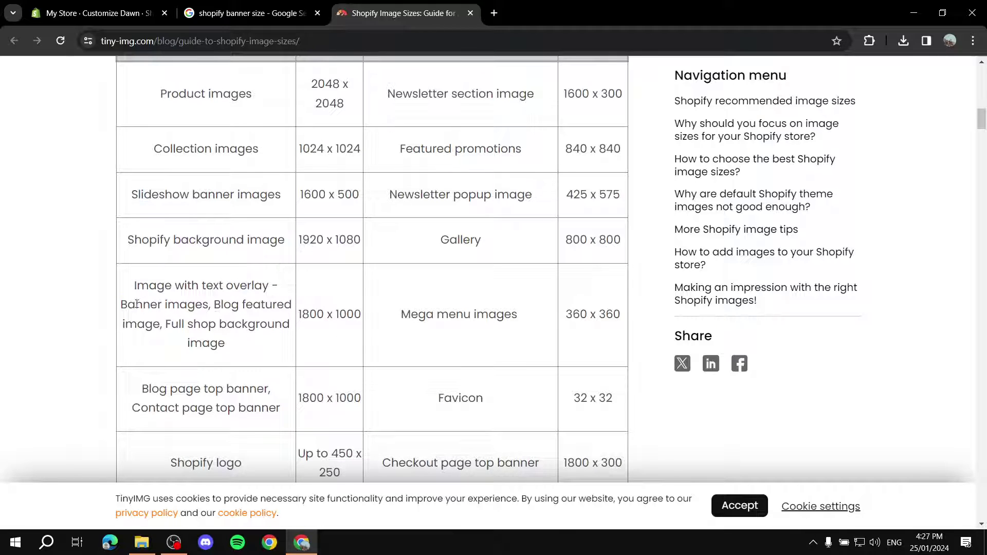
left_click_drag(117, 311, 361, 315)
left_click(315, 327)
scroll(381, 275, "up", 2)
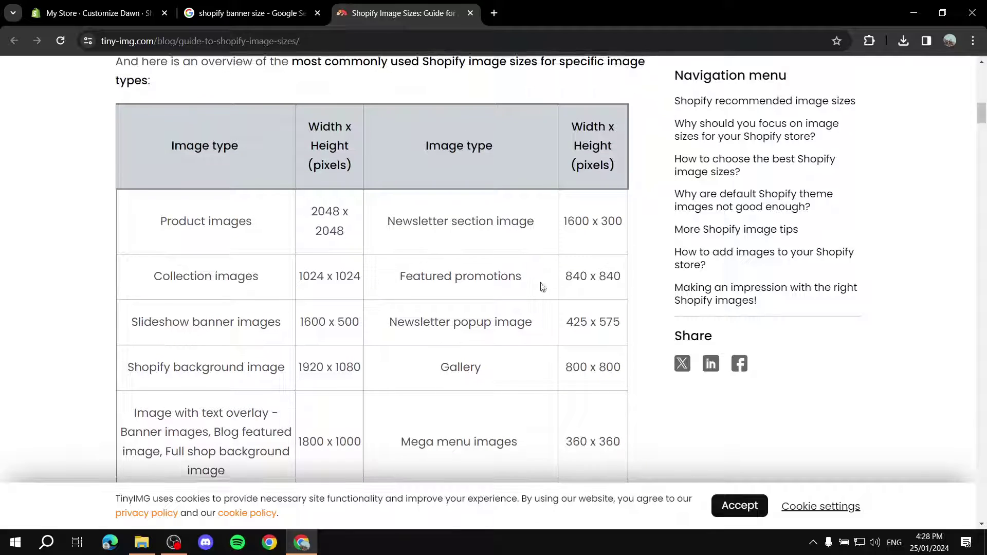
scroll(542, 282, "down", 4)
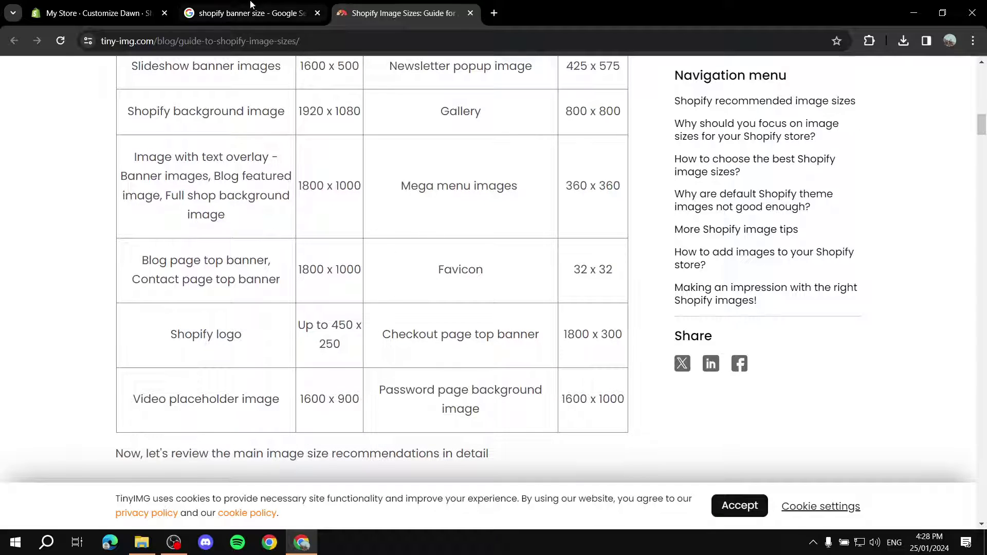
key("ctrl+shift+Tab")
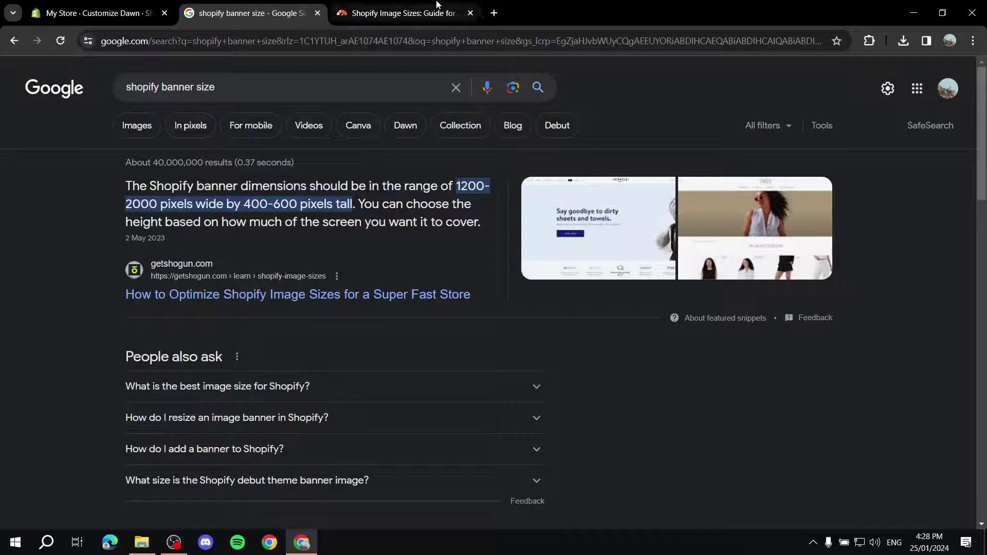
left_click(441, 13)
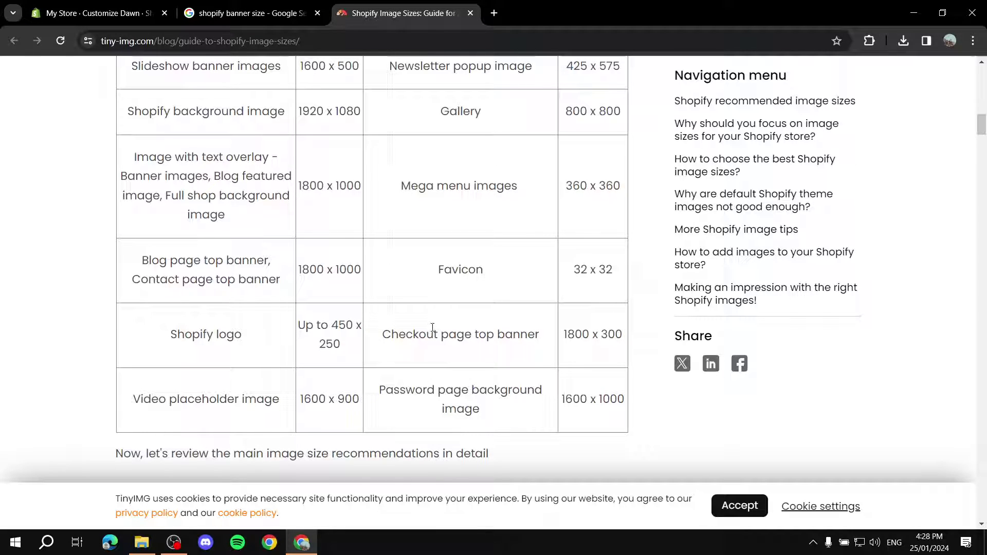
scroll(448, 293, "up", 2)
scroll(668, 380, "up", 1)
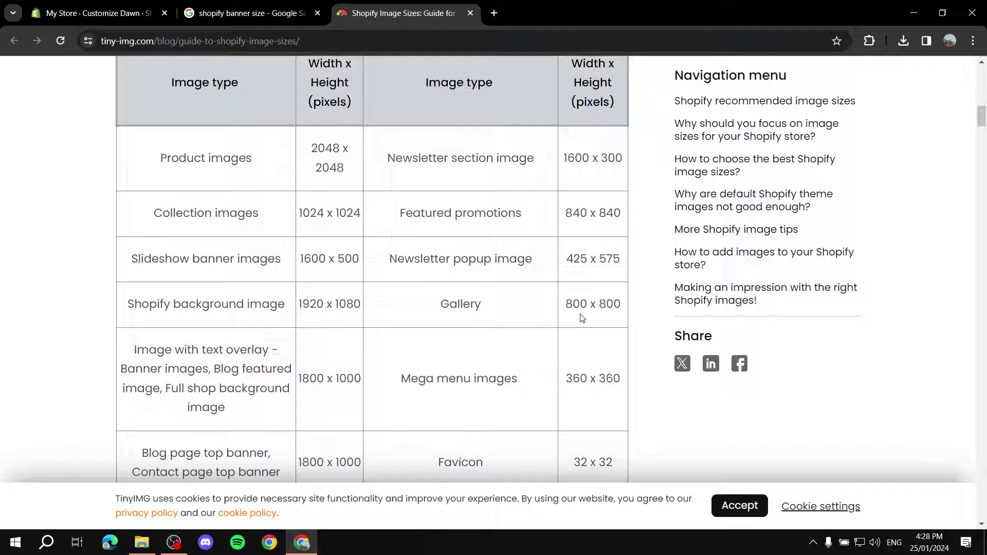
scroll(360, 218, "down", 2)
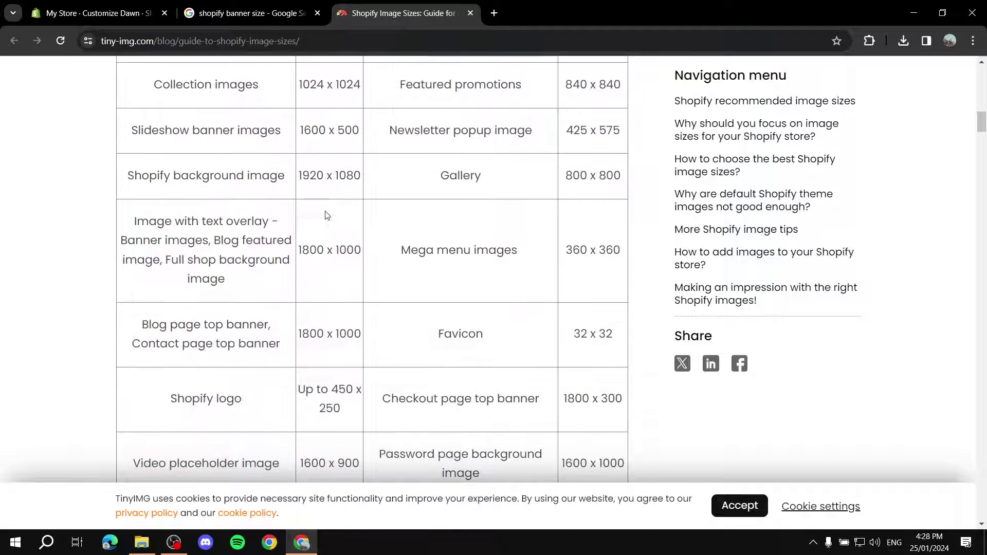
scroll(520, 280, "up", 2)
scroll(391, 295, "down", 1)
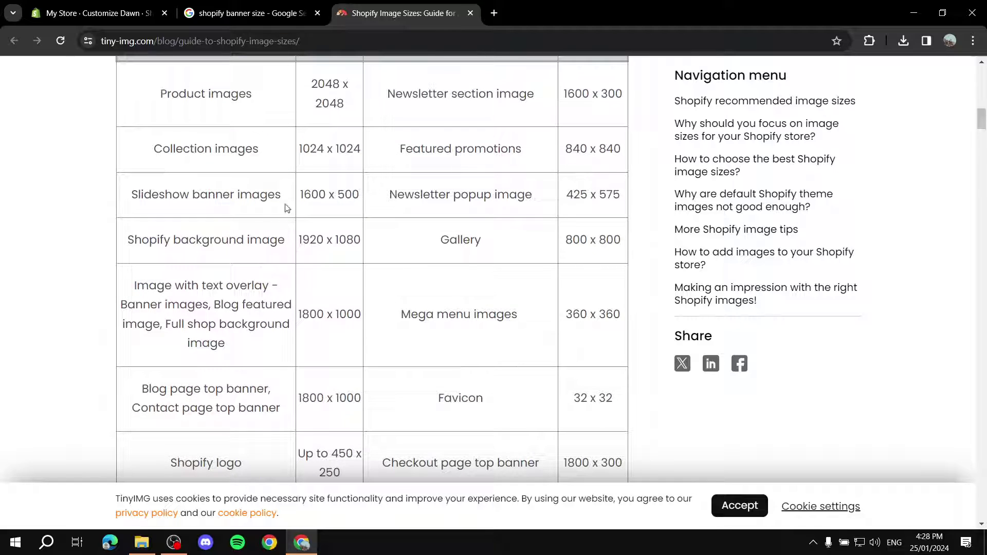
left_click_drag(309, 327, 361, 314)
left_click(327, 333)
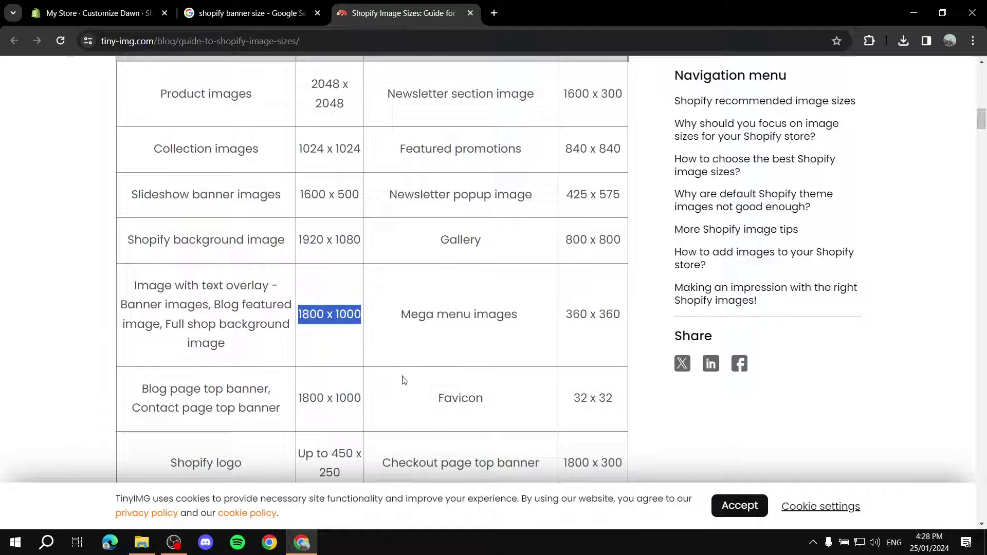
left_click(66, 311)
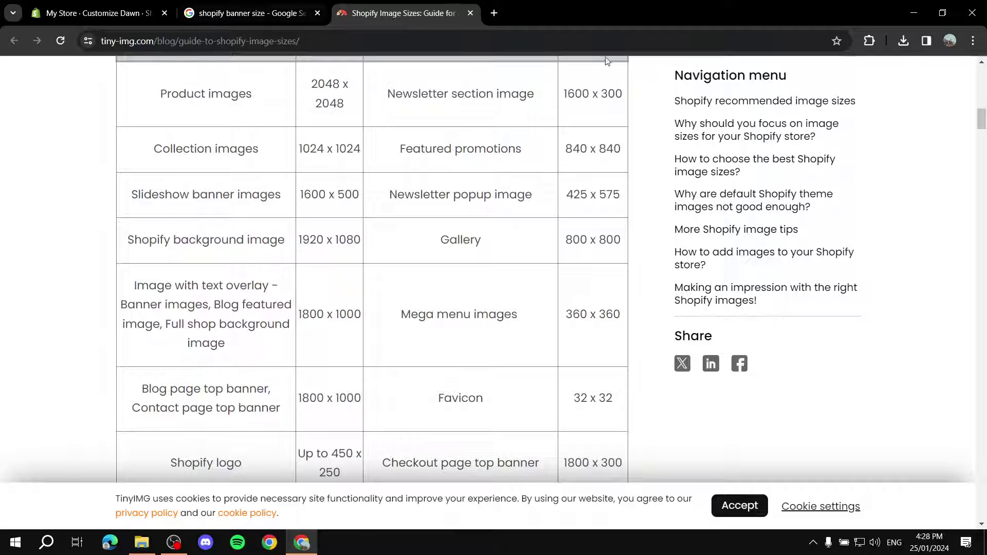
left_click_drag(296, 319, 391, 314)
left_click(337, 267)
- Open the Canva home page in a new tab
left_click(493, 13)
type("can")
key("Return")
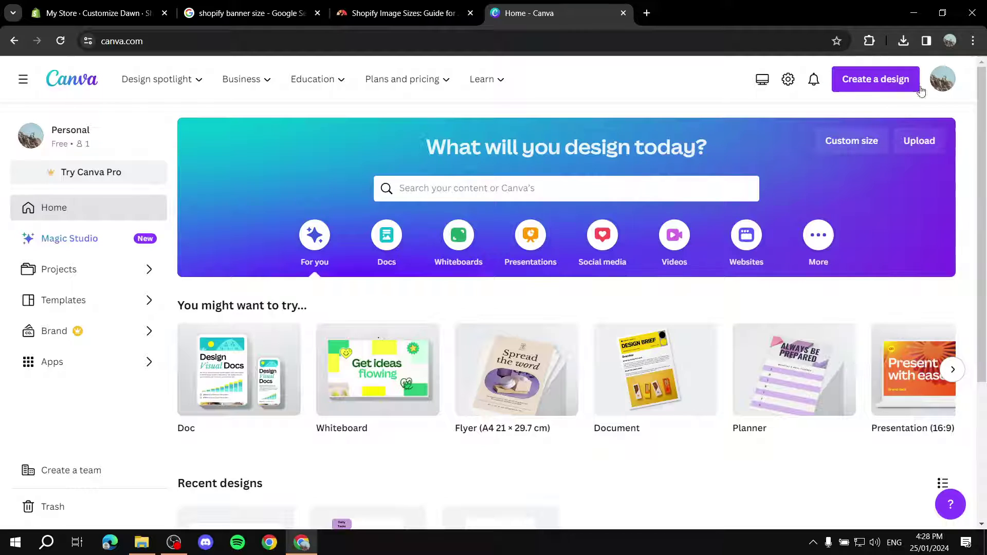
- Create a custom 1800 × 1000 px design and close the leftover reference tabs
left_click(886, 83)
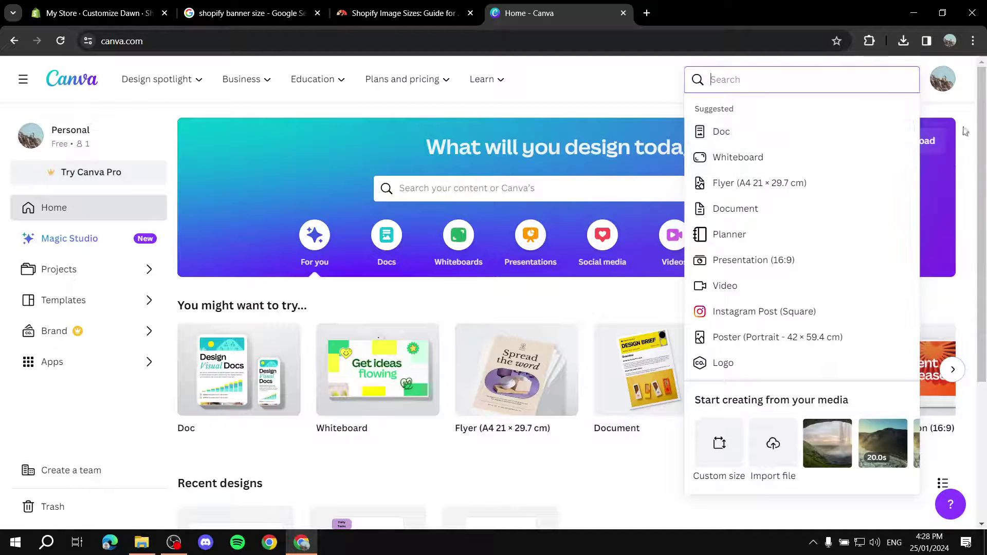
left_click(724, 453)
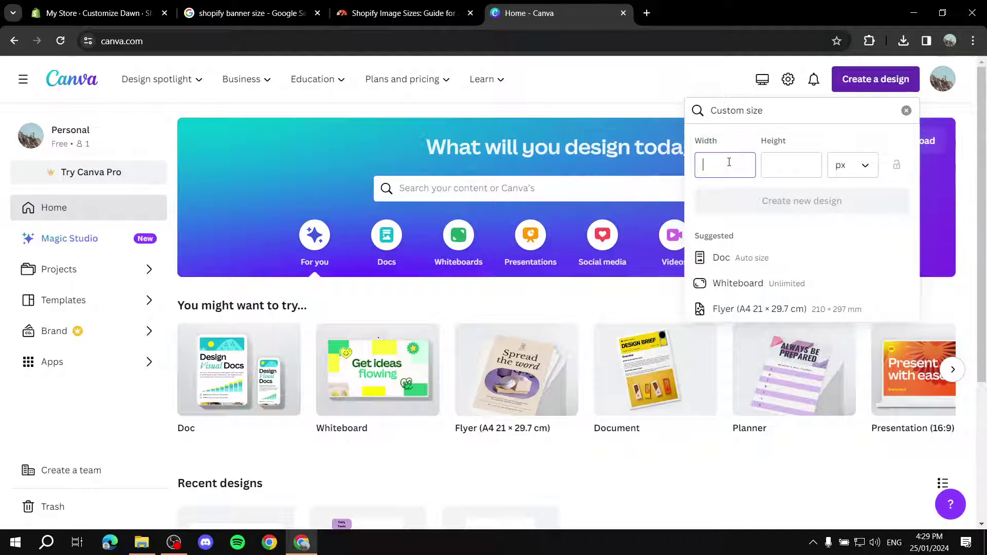
type("1800")
left_click(800, 164)
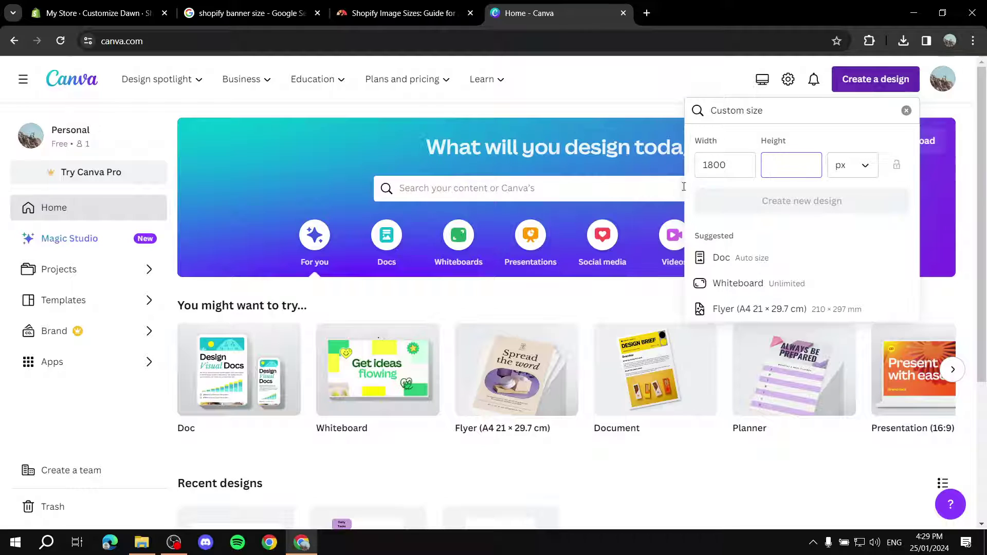
type("1000")
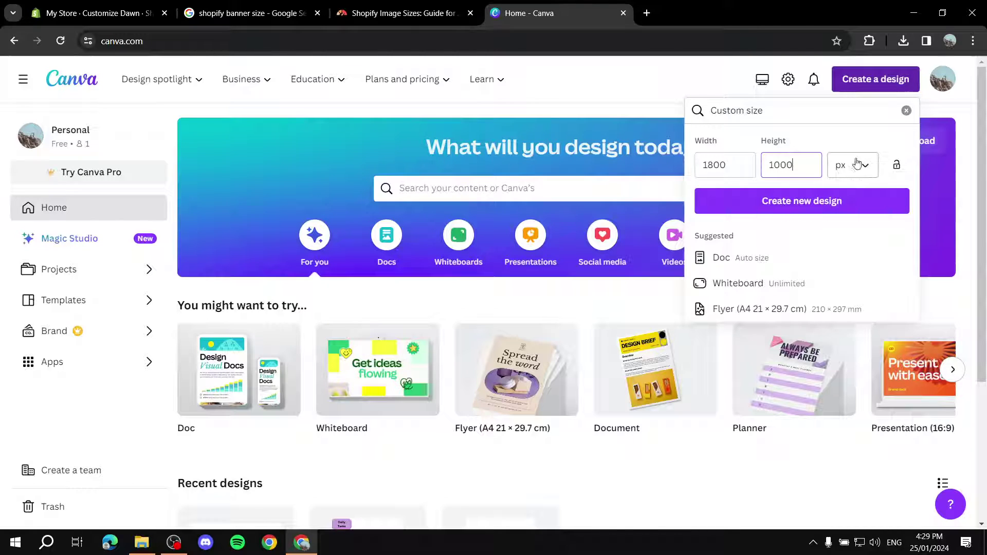
left_click(810, 200)
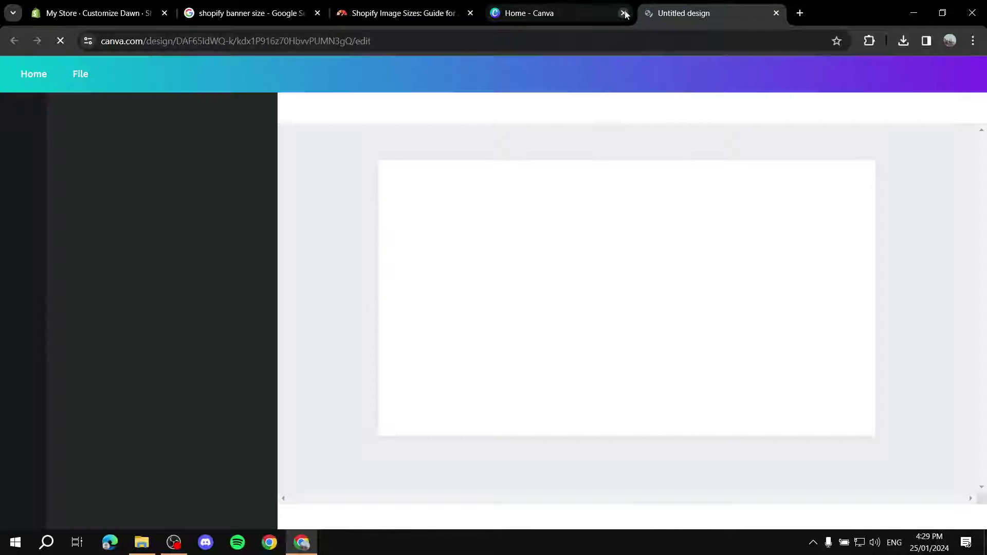
left_click(624, 13)
left_click(470, 13)
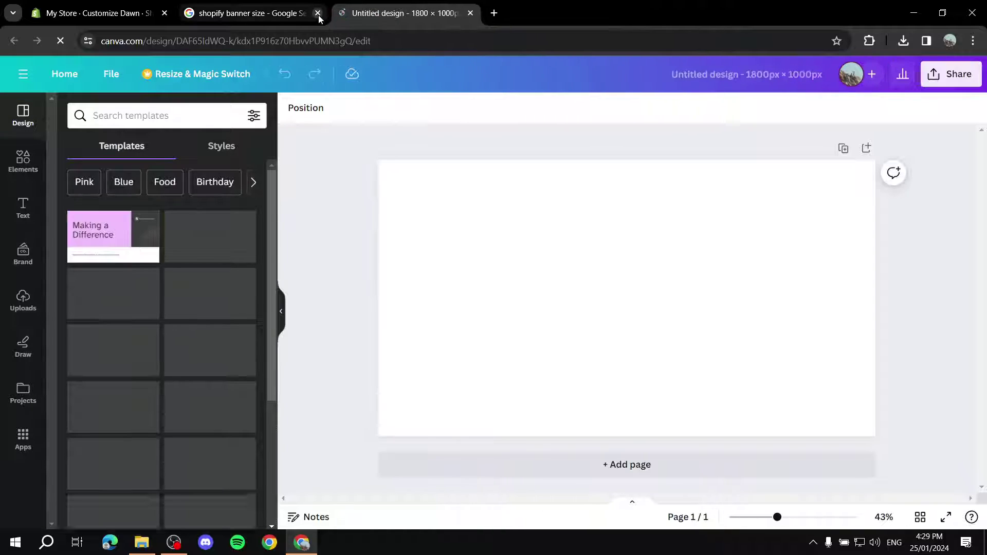
- Close the 'shopify banner size' Google search tab
left_click(317, 13)
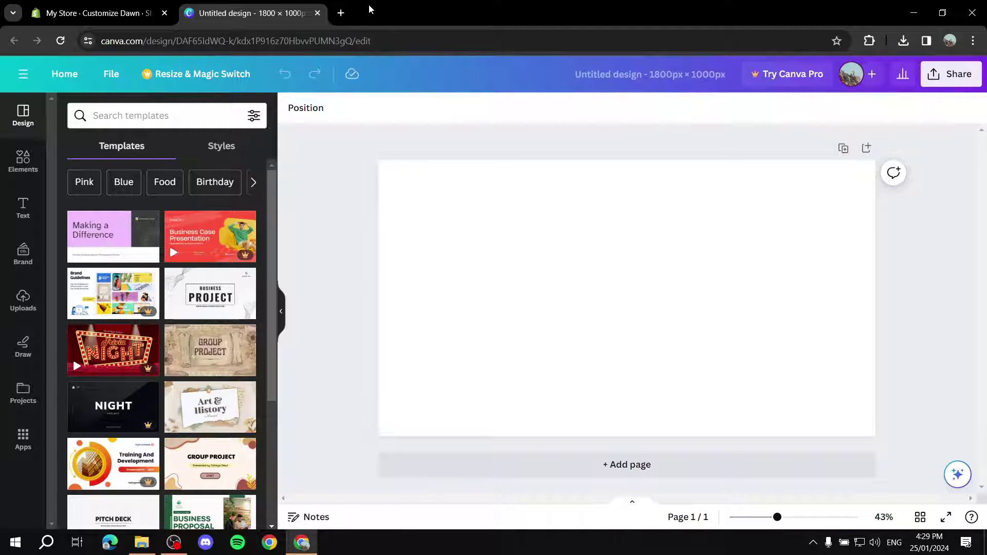
- Go to the Unsplash website in a new tab
left_click(342, 13)
type("unsp")
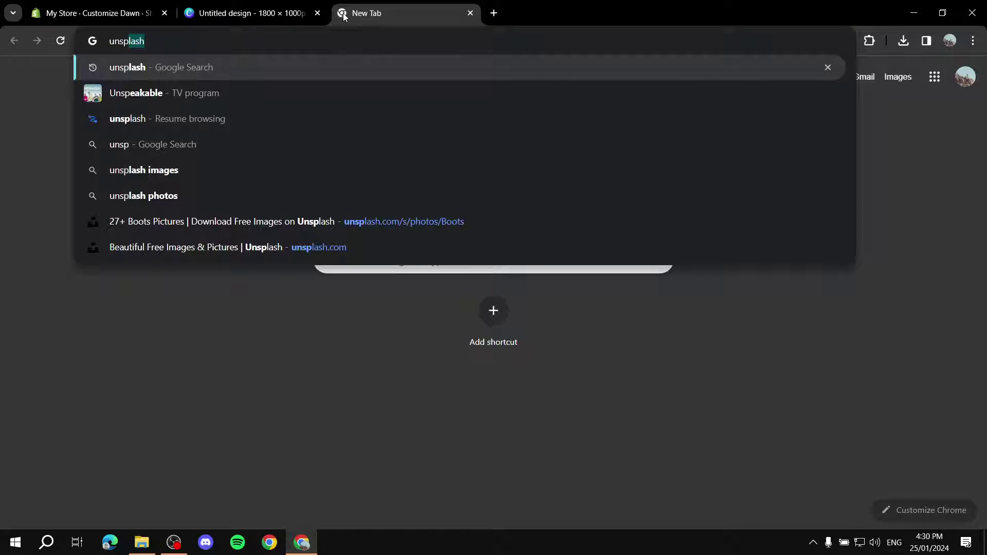
key("Return")
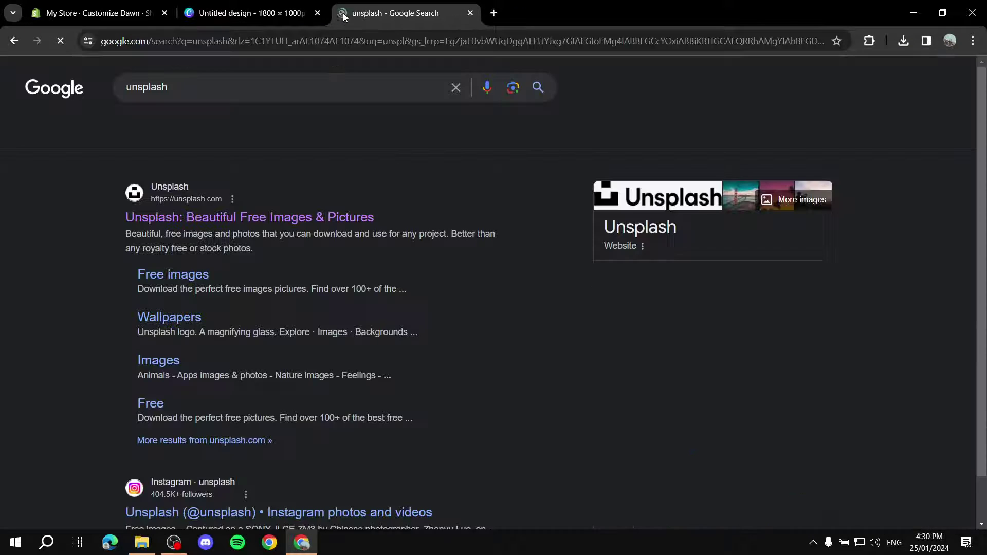
left_click(281, 218)
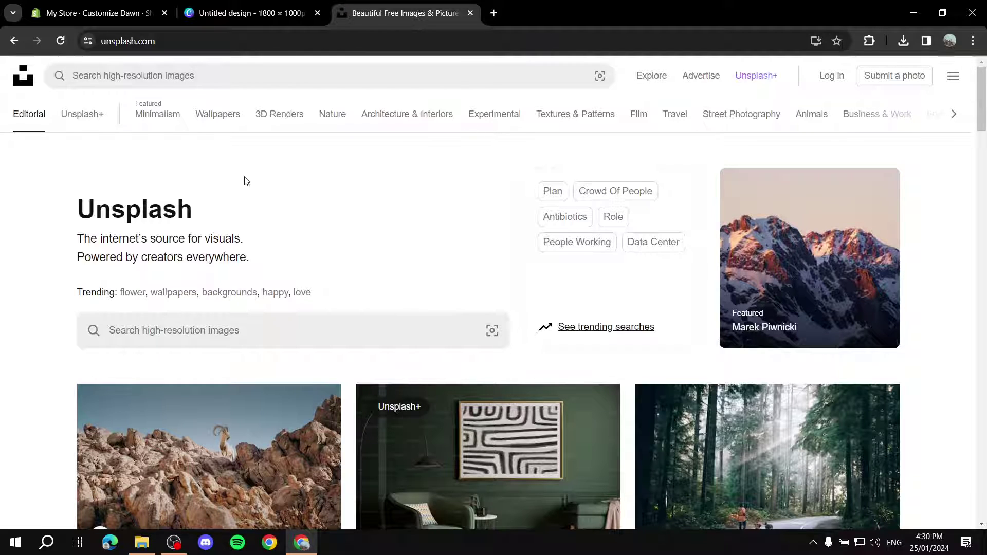
- Search Unsplash for 'Abstract background' photos filtered to Landscape orientation
left_click(173, 76)
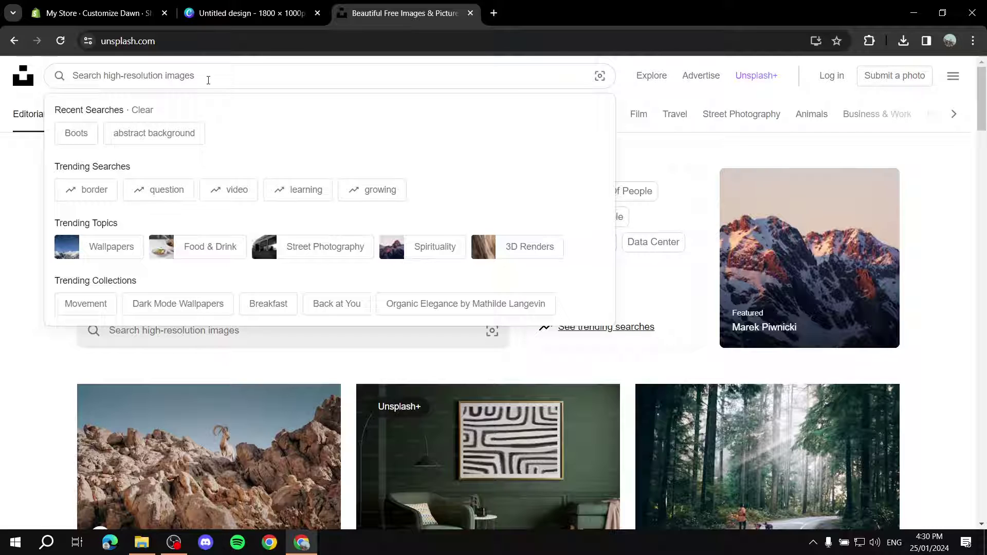
type("Abstrac")
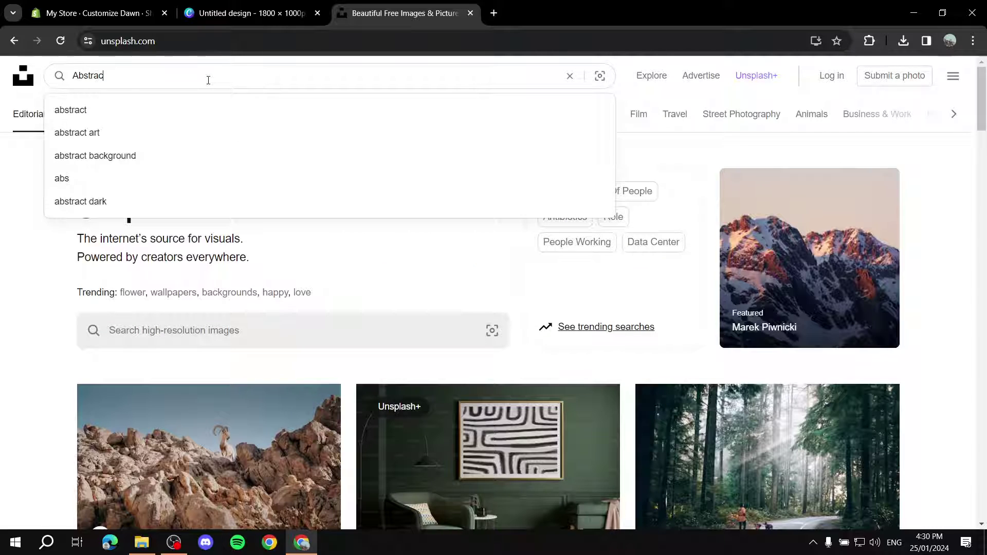
type("t background")
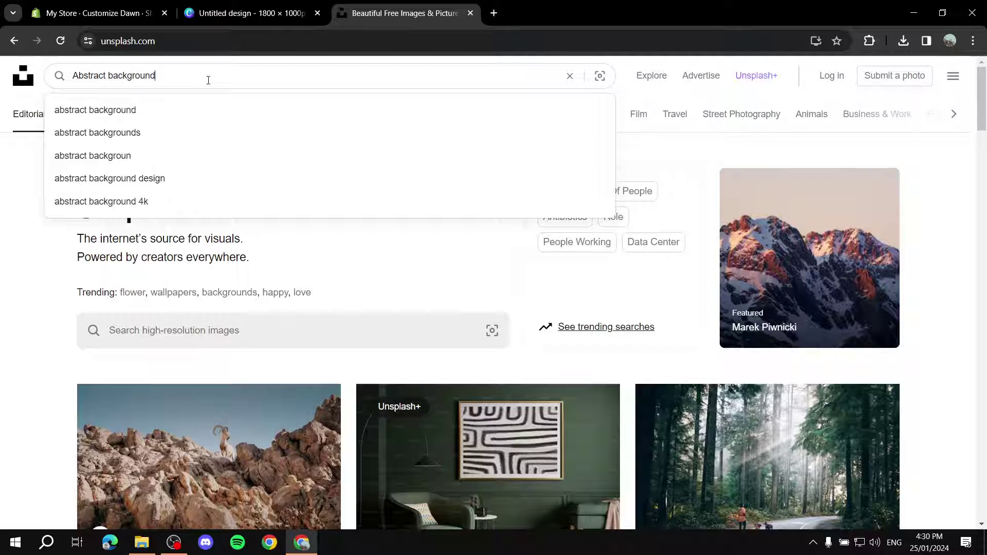
key("Return")
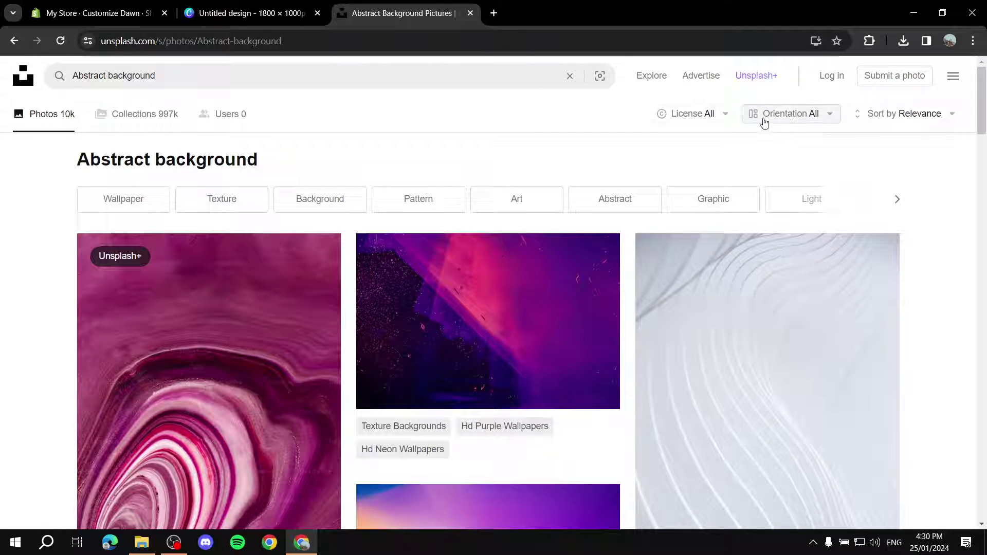
left_click(794, 122)
left_click(794, 193)
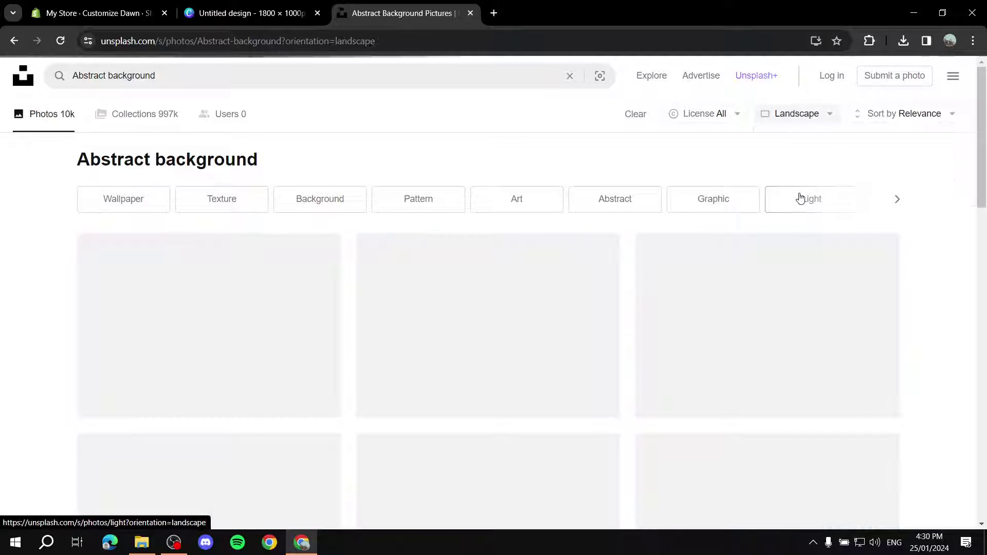
scroll(850, 118, "down", 5)
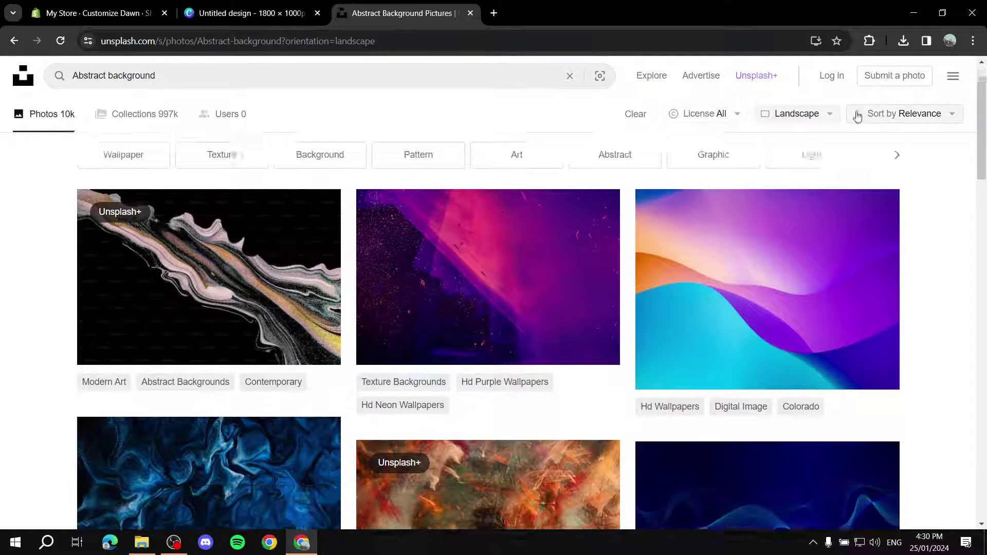
scroll(733, 184, "down", 7)
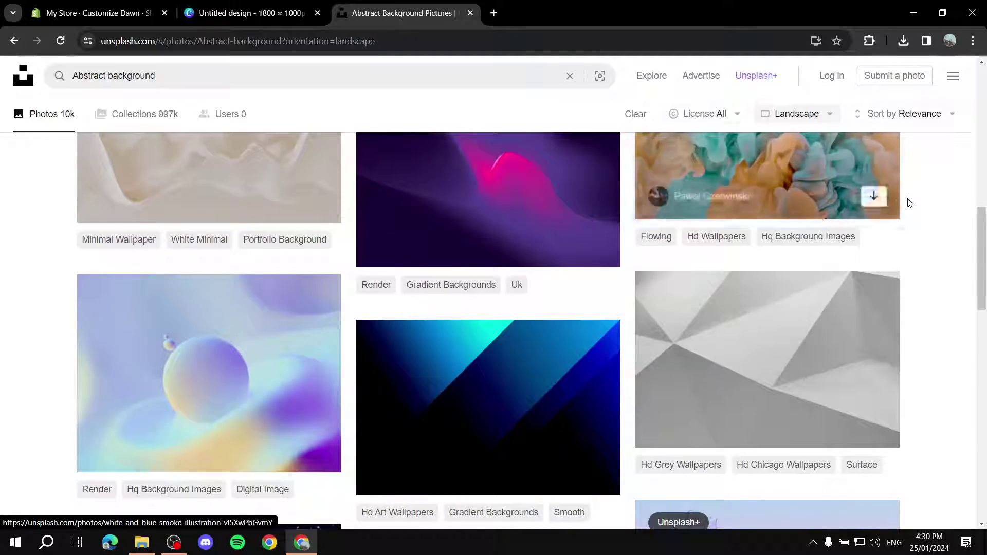
scroll(899, 200, "up", 6)
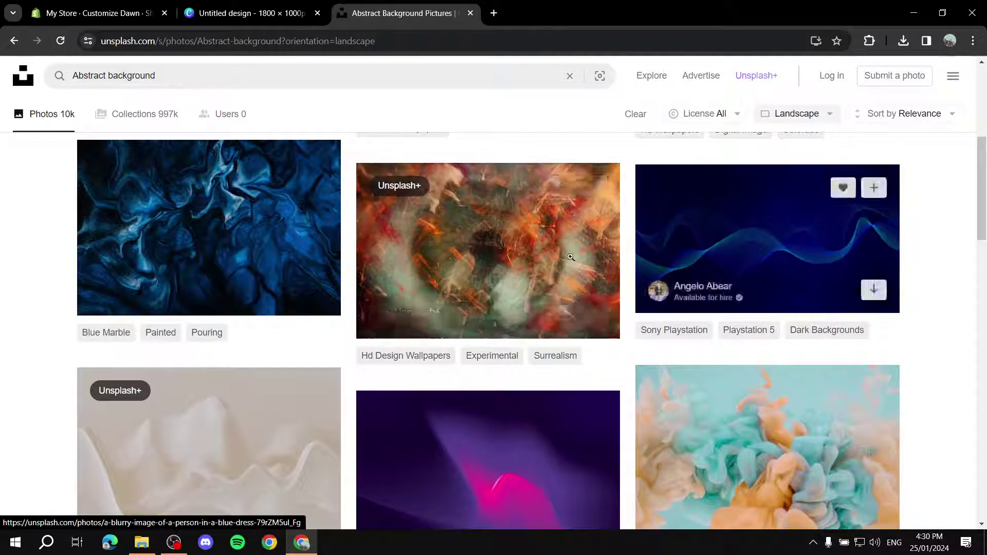
scroll(591, 253, "down", 5)
scroll(309, 288, "up", 5)
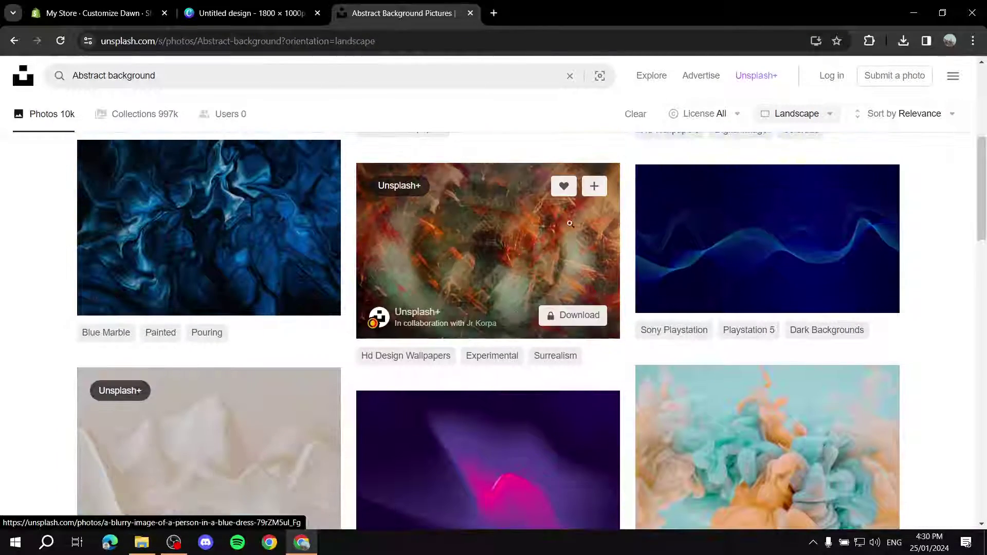
scroll(920, 313, "down", 5)
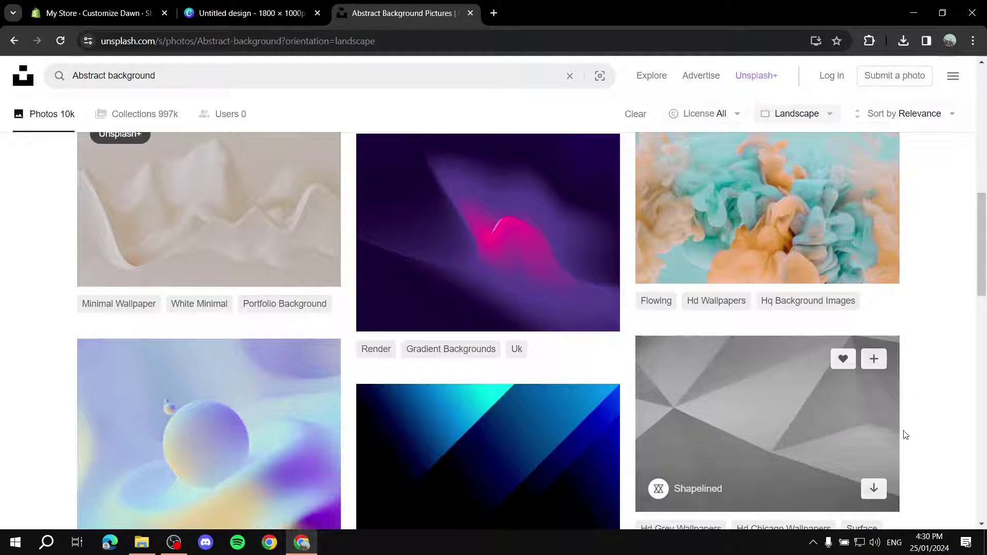
scroll(841, 442, "down", 3)
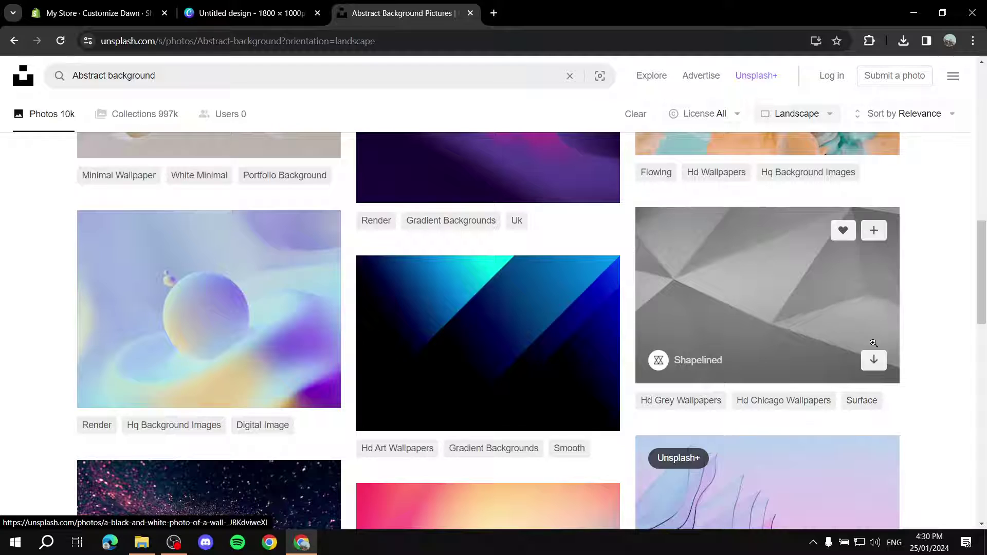
- Download the grey geometric abstract photo
left_click(247, 12)
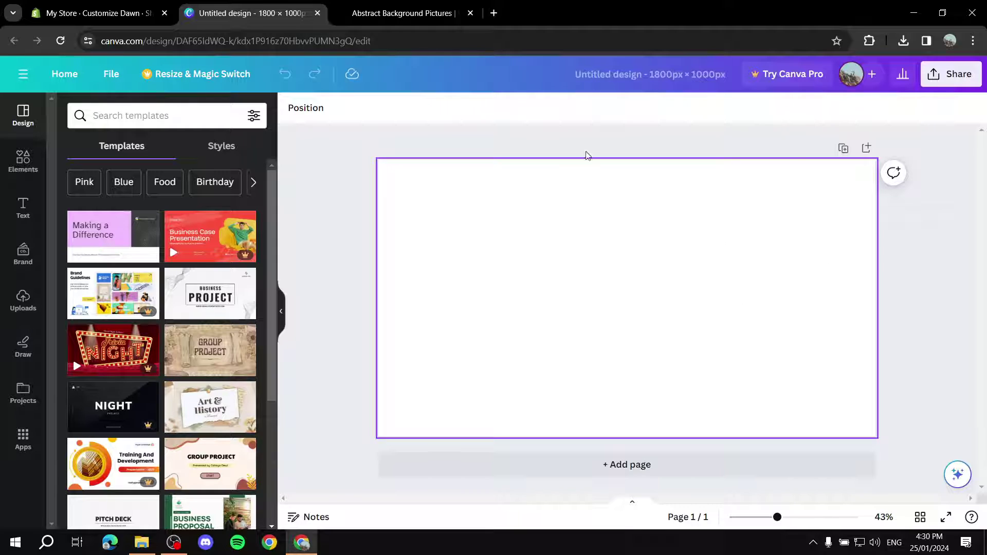
left_click(385, 13)
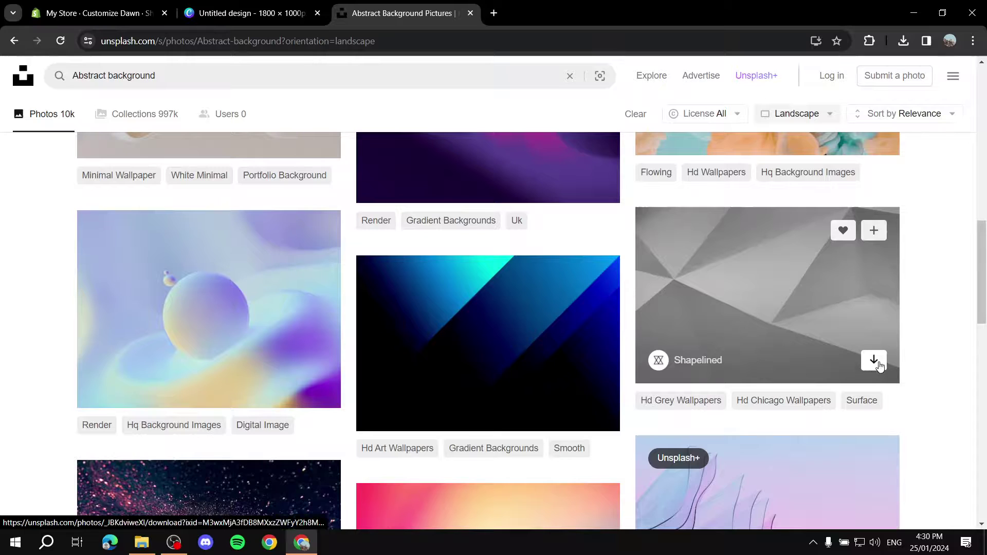
left_click(874, 361)
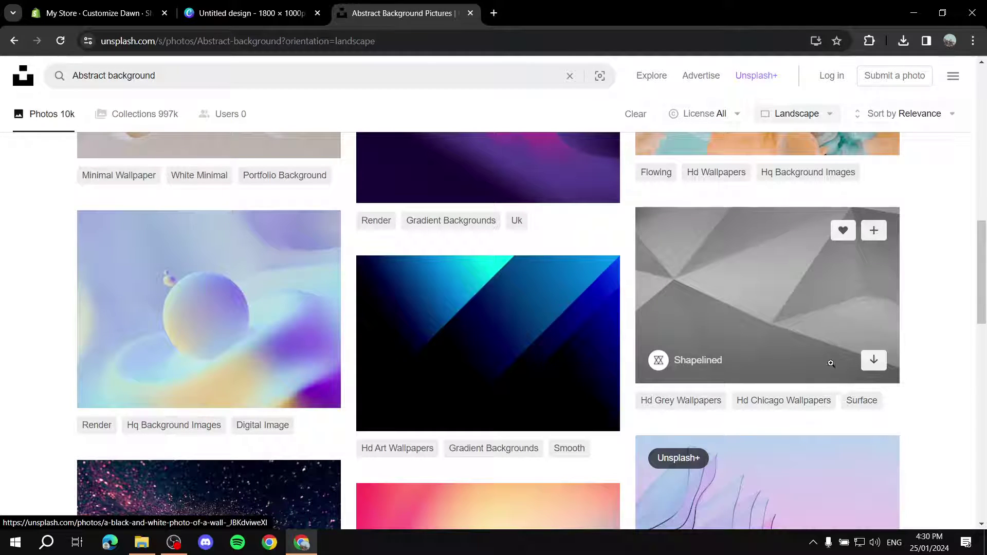
left_click(873, 360)
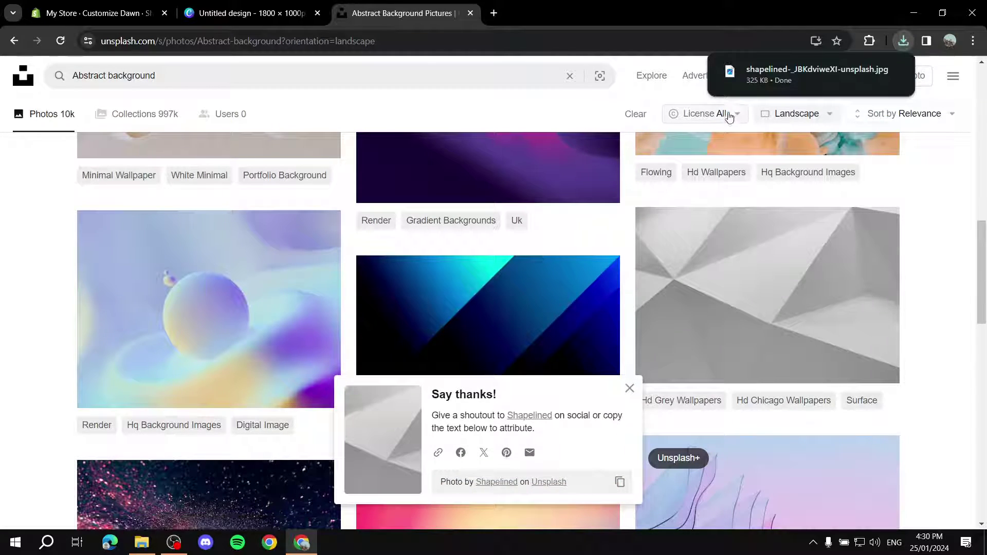
- Move the downloaded photo onto the desktop and return to the Canva design
left_click(869, 74)
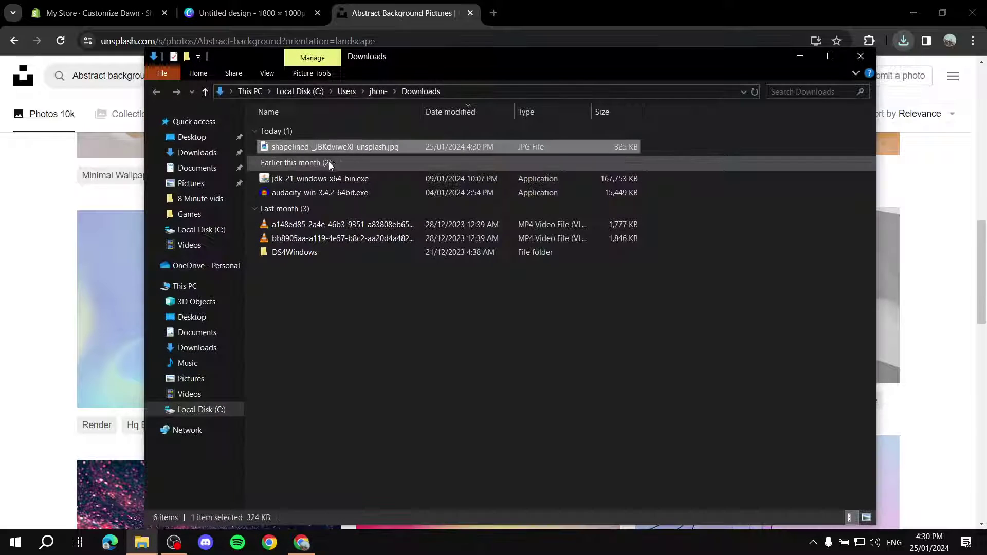
left_click_drag(360, 147, 572, 372)
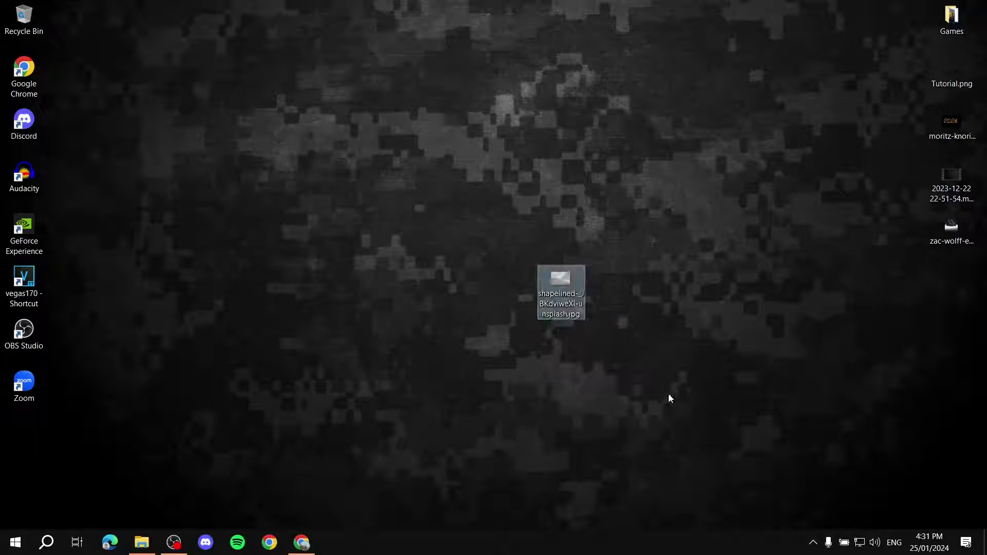
left_click(301, 543)
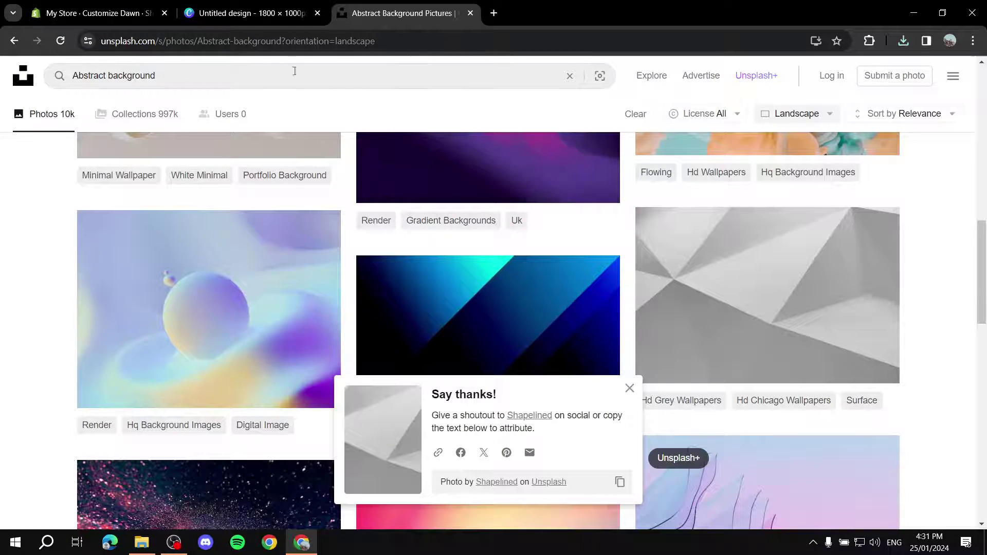
left_click(246, 13)
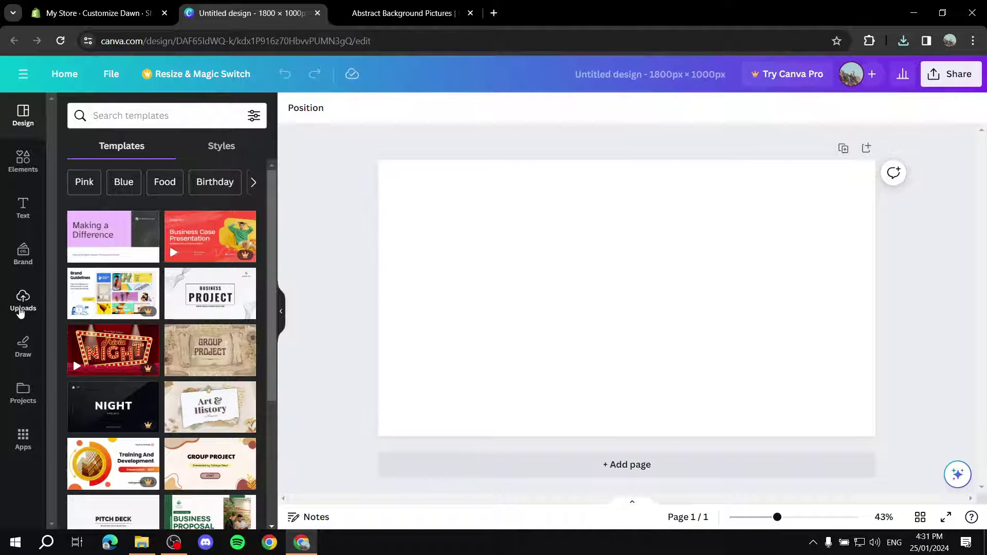
- Upload the grey abstract background photo to Canva
left_click(4, 308)
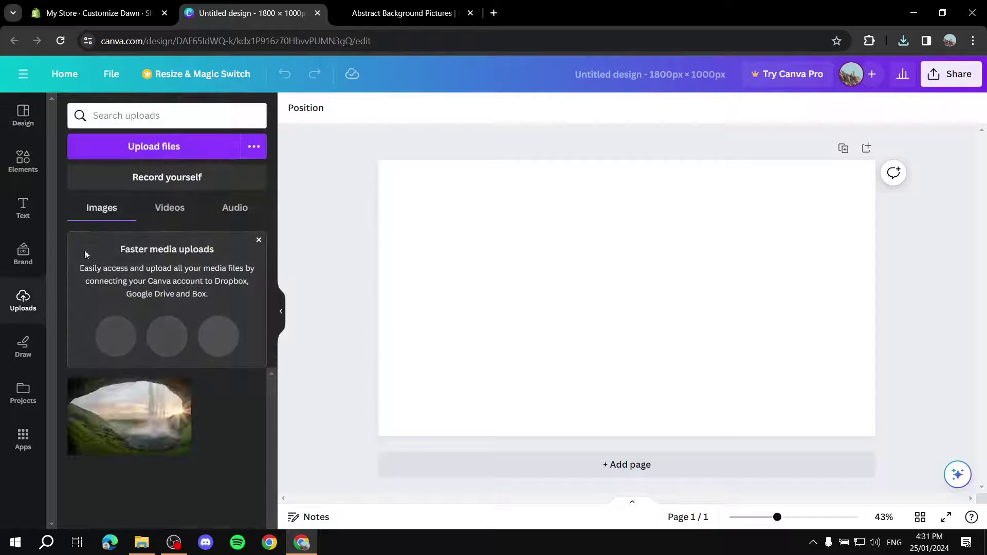
left_click(165, 148)
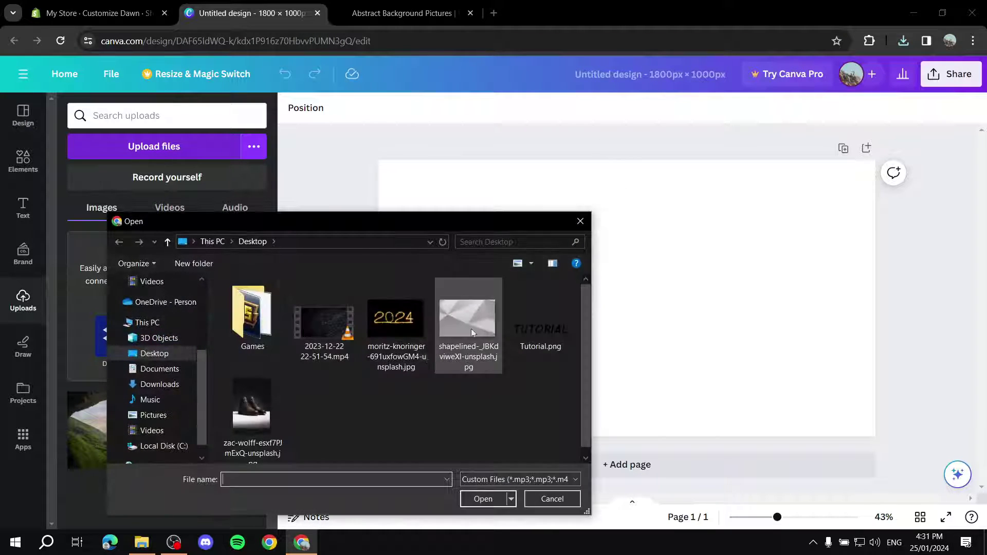
double_click(452, 327)
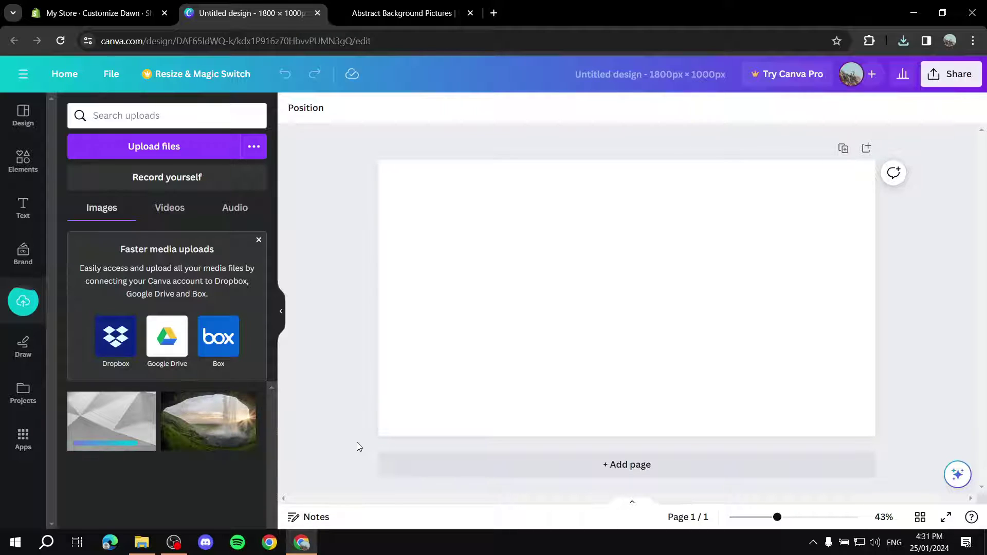
- Place the grey photo on the page and stretch it to cover all edges
left_click_drag(94, 439, 511, 245)
mouse_move(643, 276)
left_mouse_down()
mouse_move(626, 247)
mouse_move(628, 264)
left_mouse_up()
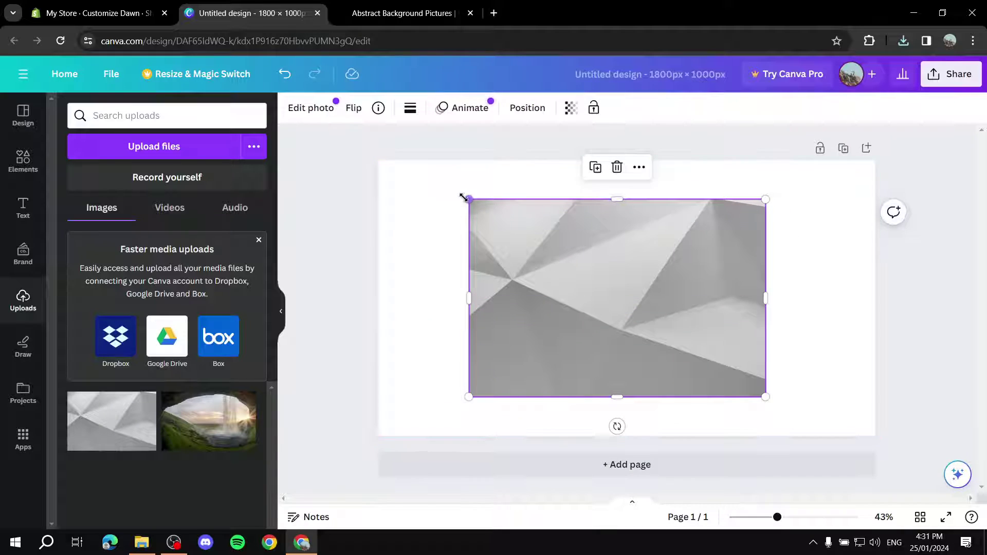
left_click_drag(451, 200, 364, 159)
left_click_drag(650, 277, 658, 300)
left_click_drag(762, 416, 896, 450)
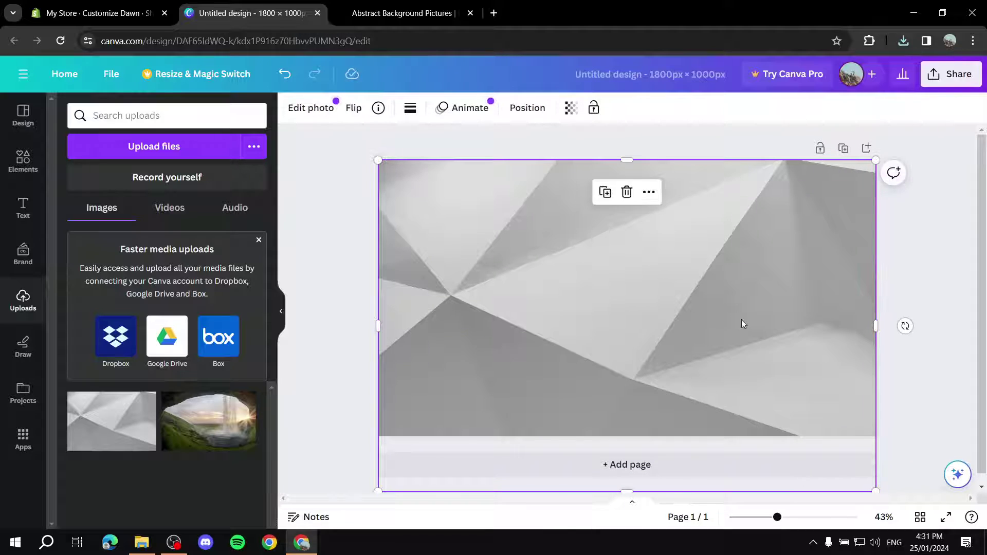
left_click(967, 364)
left_click(736, 305)
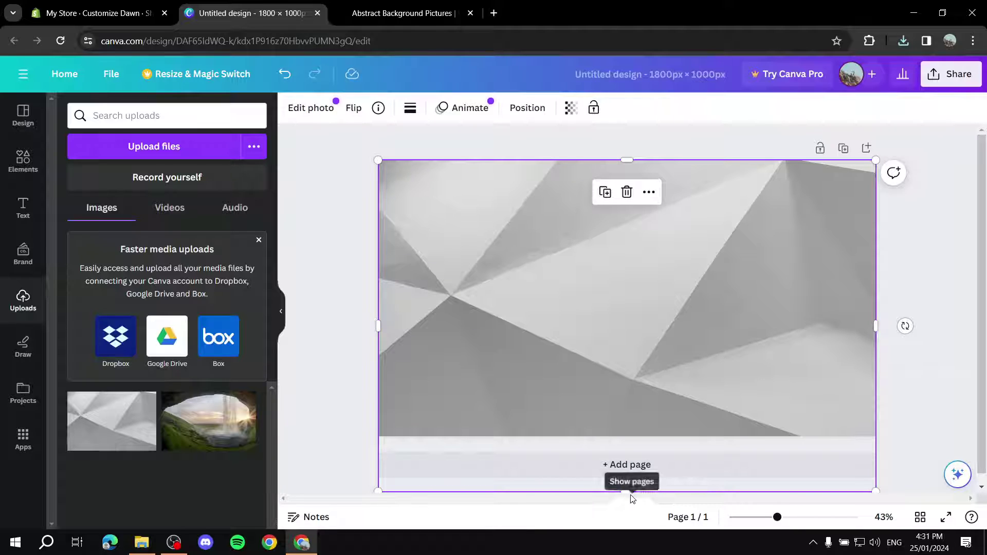
left_click_drag(628, 490, 634, 434)
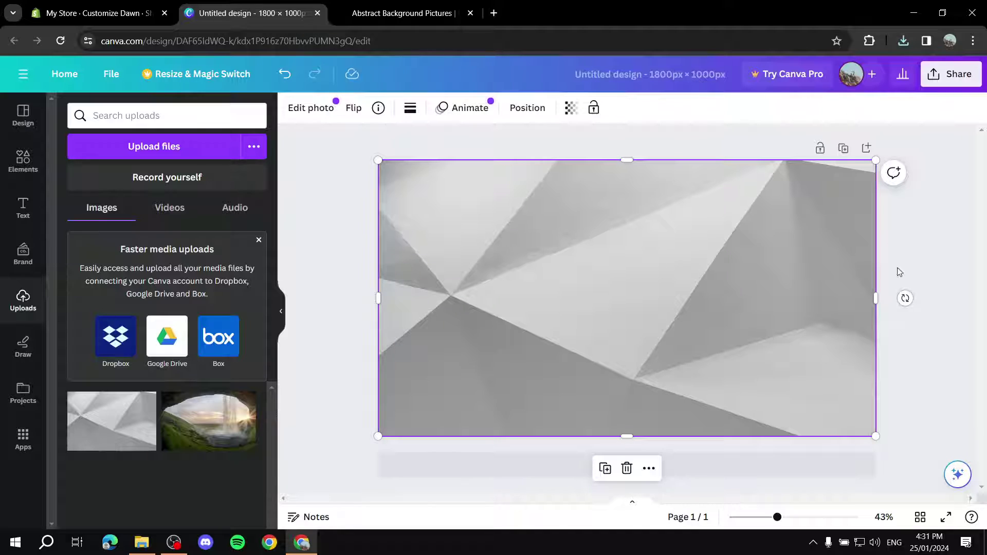
left_click(325, 212)
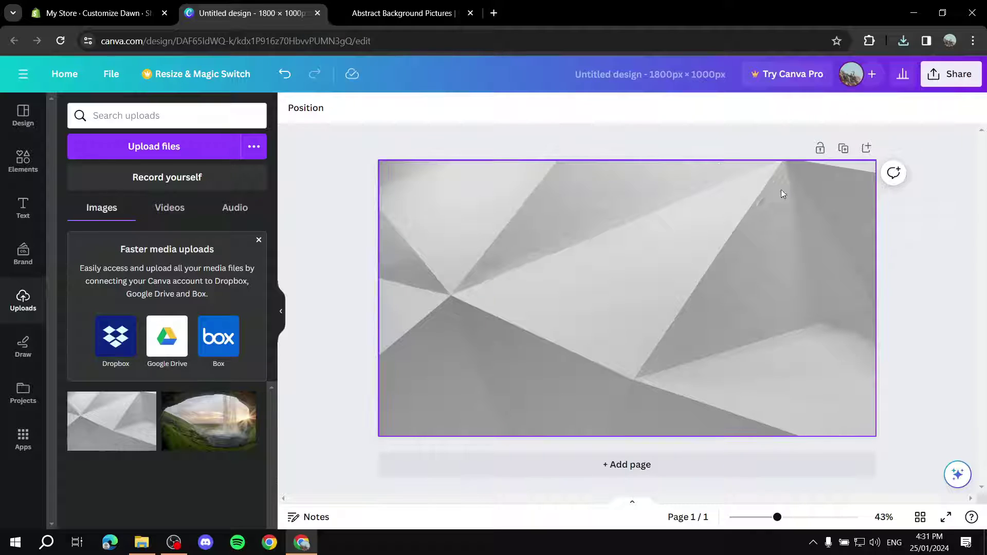
- Preview the zac-wolff boots photo in Windows Photos, then return to the browser
left_click(918, 11)
double_click(957, 220)
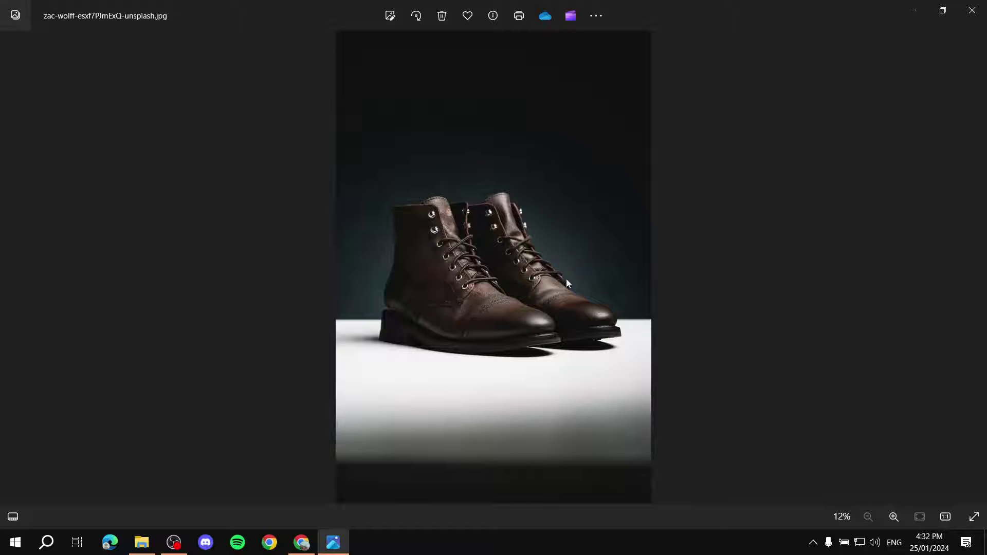
left_click(912, 10)
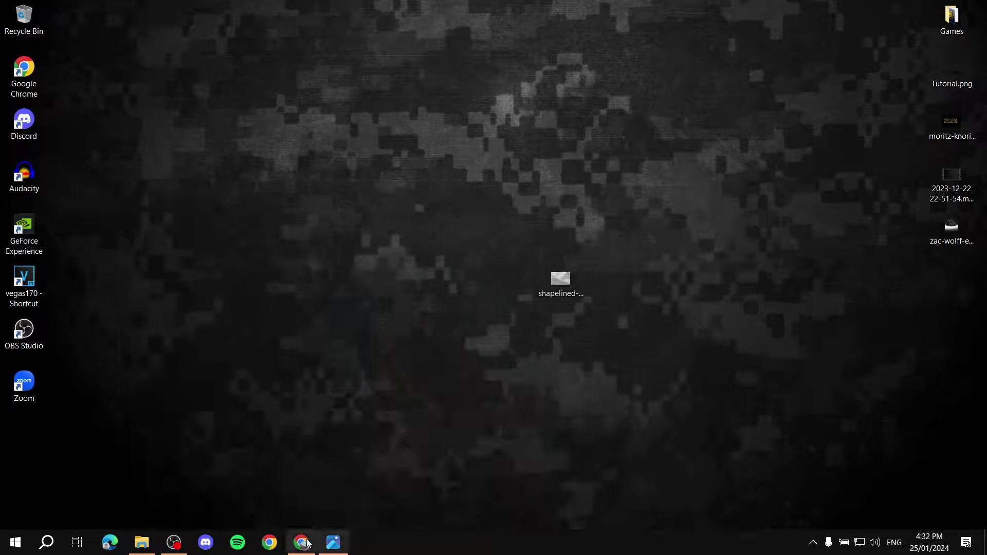
left_click(301, 543)
- Search Google for 'background remover' and open remove.bg
left_click(492, 13)
type("goo")
key("BackSpace")
key("BackSpace")
key("BackSpace")
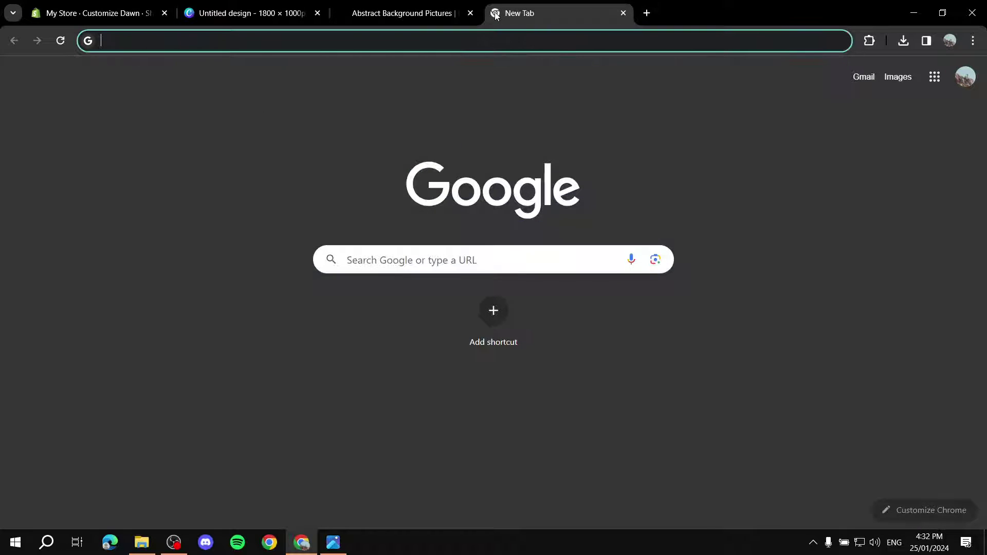
type("backg")
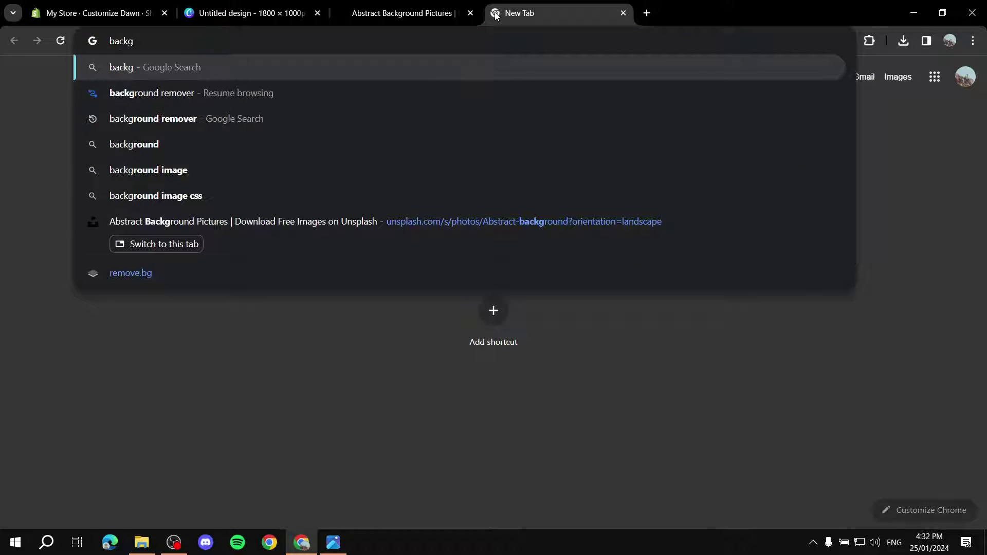
type("round remover")
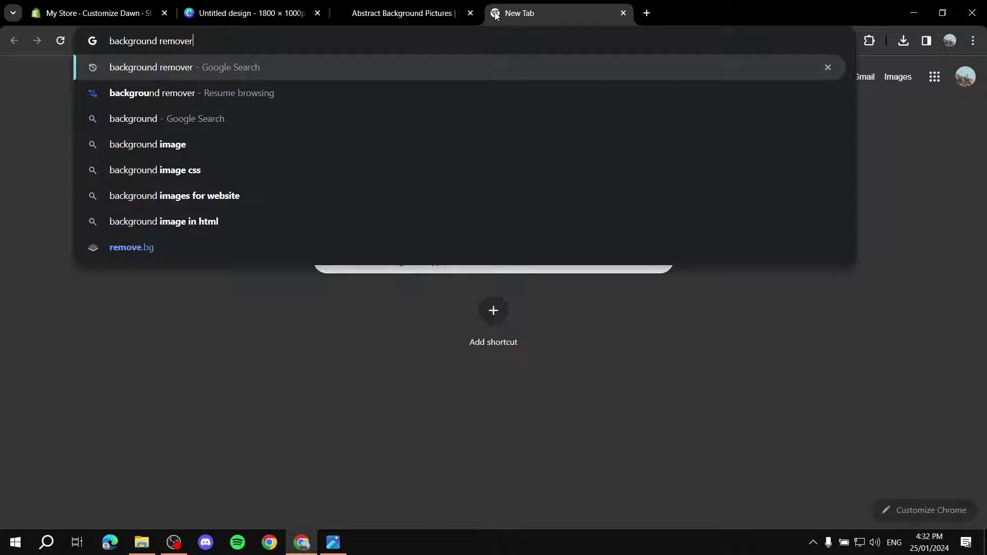
key("Return")
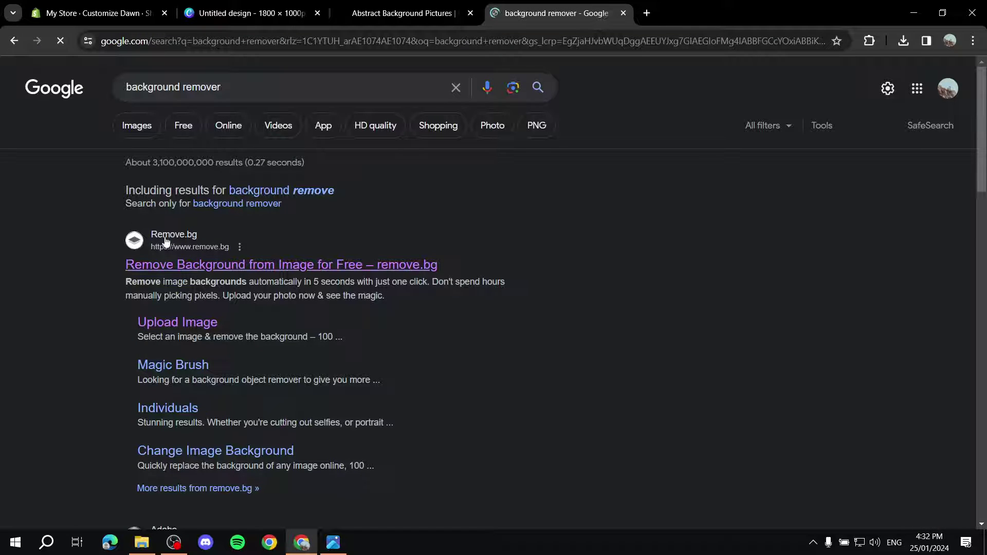
left_click(181, 264)
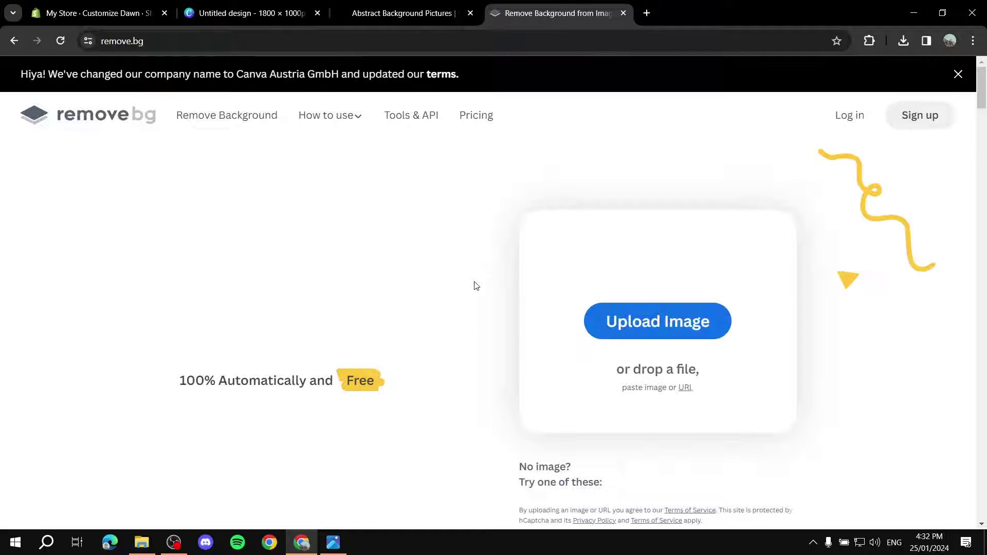
- Upload the boots photo to remove.bg and download the background-free cutout
left_click(627, 319)
left_click(465, 282)
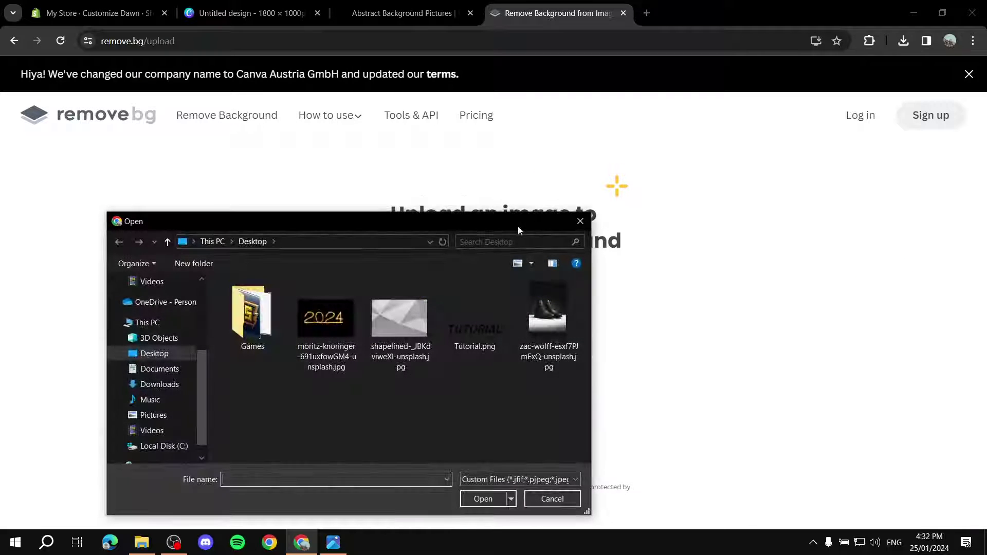
double_click(540, 293)
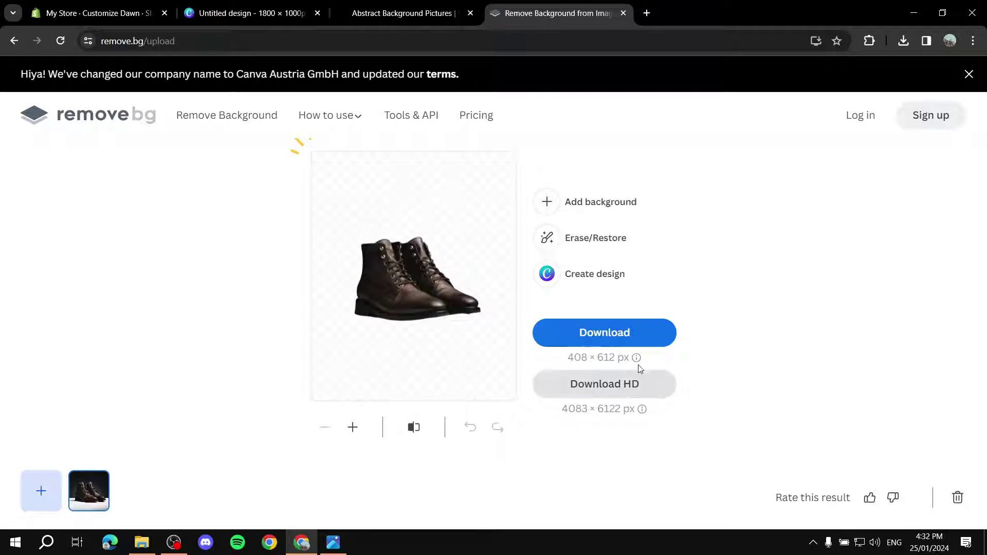
left_click(603, 334)
- Move the cutout PNG onto the desktop, close the photo viewer, and return to Canva
left_click(891, 72)
left_click_drag(926, 538, 463, 288)
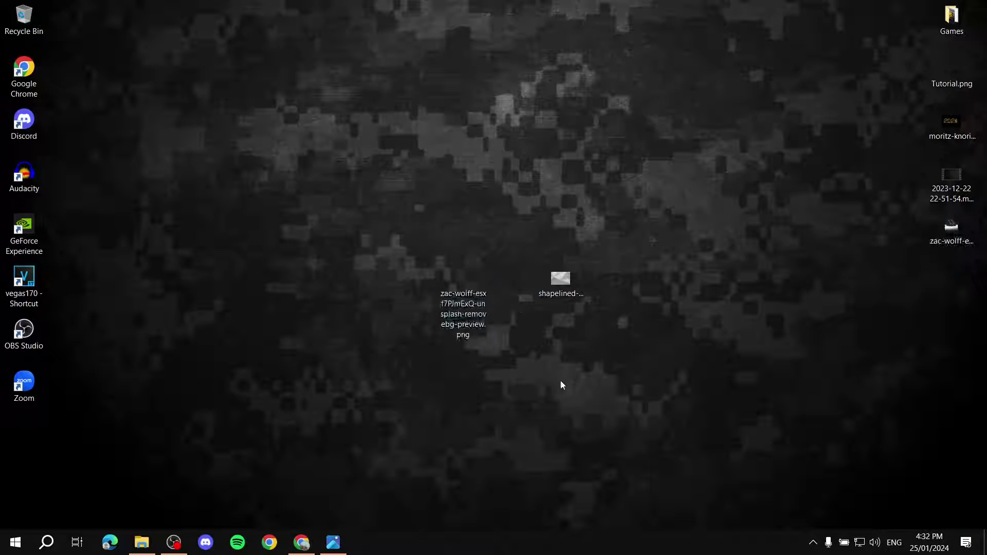
left_click(325, 553)
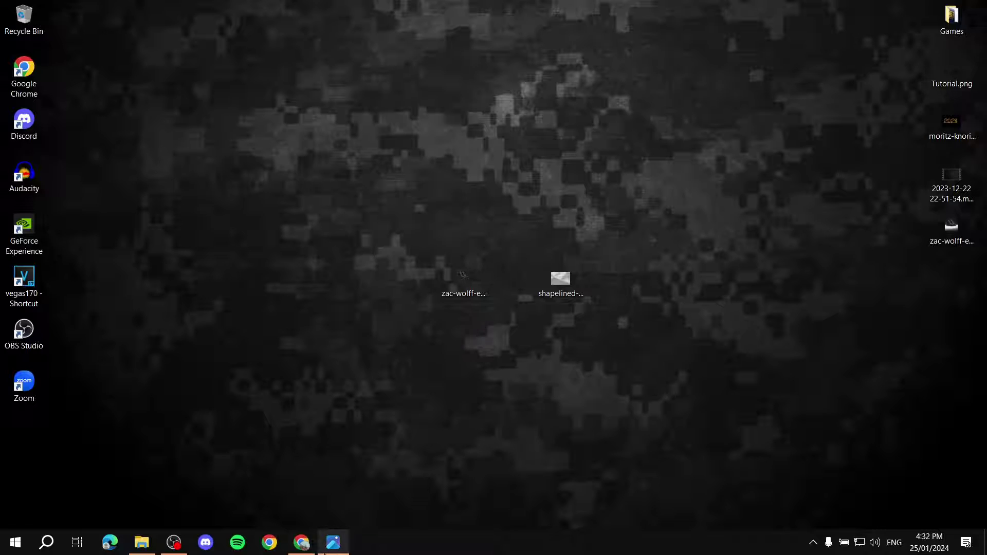
left_click(973, 6)
left_click(302, 542)
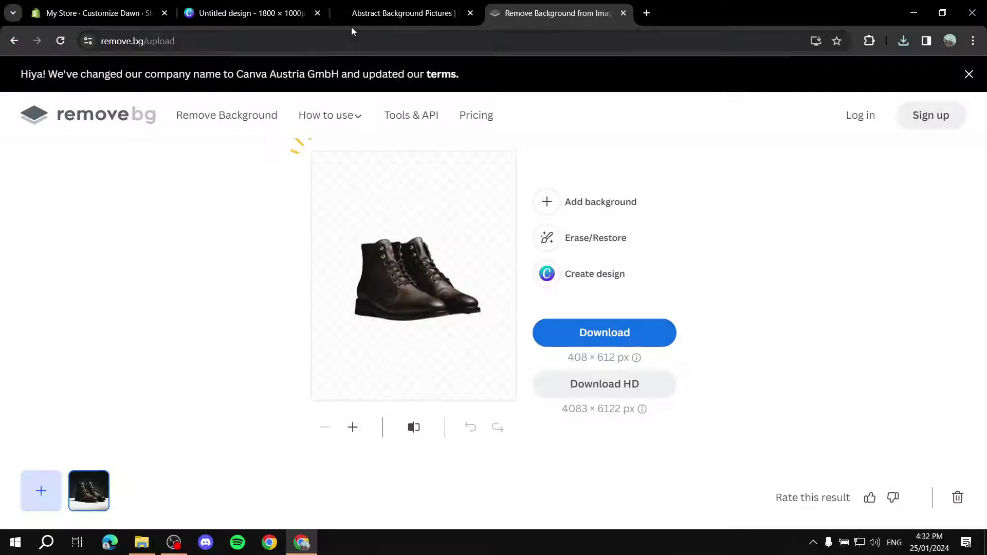
left_click(385, 13)
left_click(252, 13)
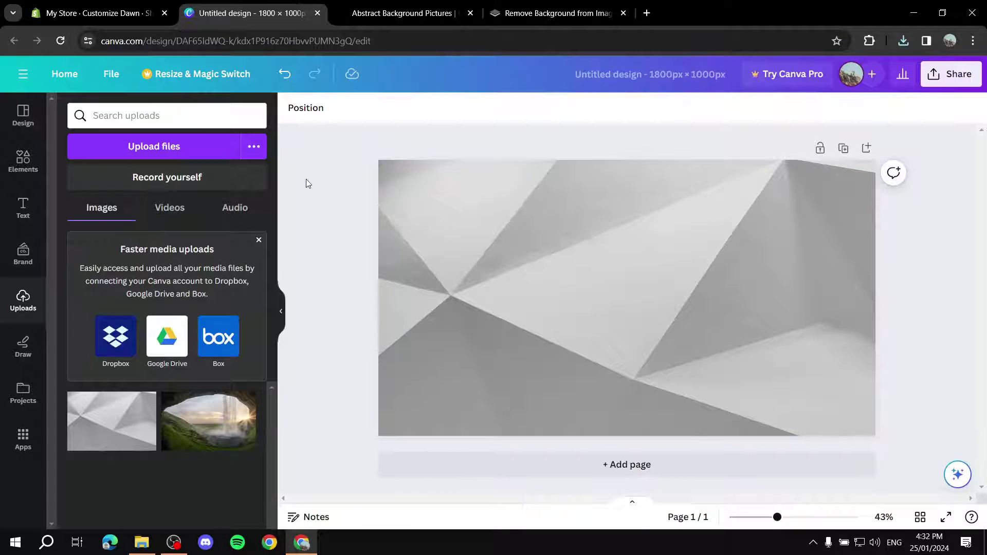
- Upload the boots cutout PNG and place it, enlarged, on the banner's upper right
left_click(154, 146)
double_click(325, 391)
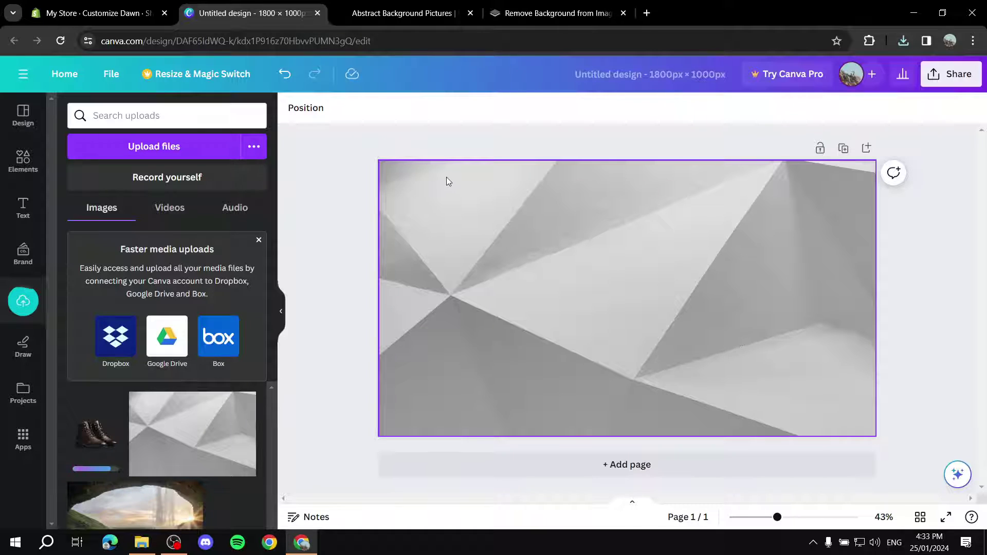
left_click_drag(96, 433, 652, 354)
left_click_drag(706, 346, 732, 308)
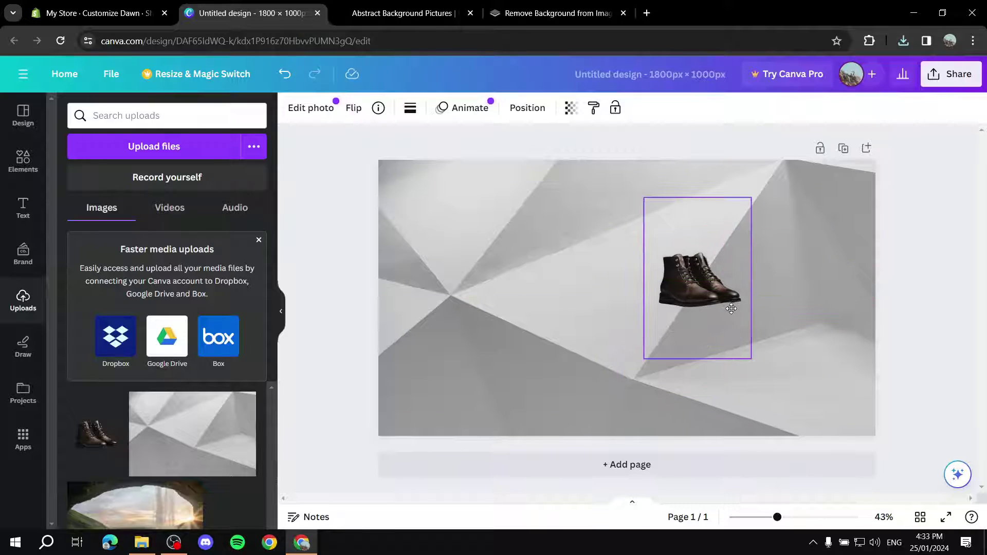
left_click_drag(750, 358, 707, 299)
- Duplicate the boots and arrange the two copies side by side
right_click(671, 229)
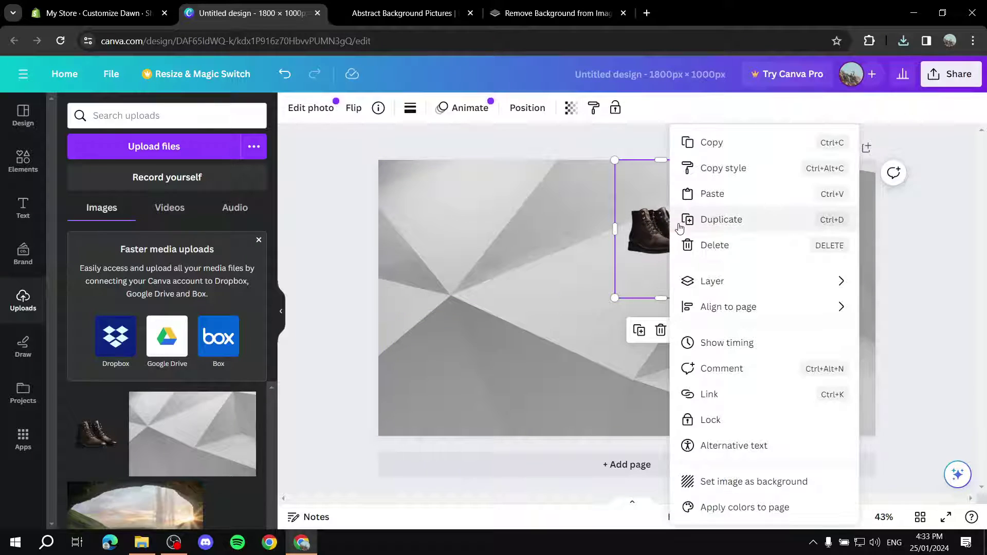
left_click(742, 223)
left_click_drag(684, 242, 805, 236)
left_click(663, 238)
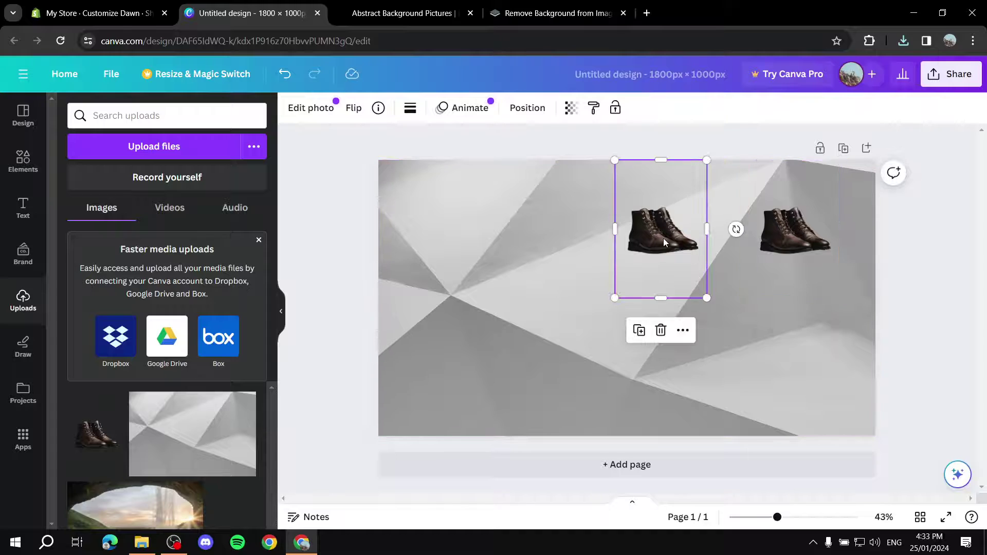
left_click_drag(663, 239, 698, 238)
- Duplicate each boot copy below itself to form a two-by-two grid
left_click(790, 223)
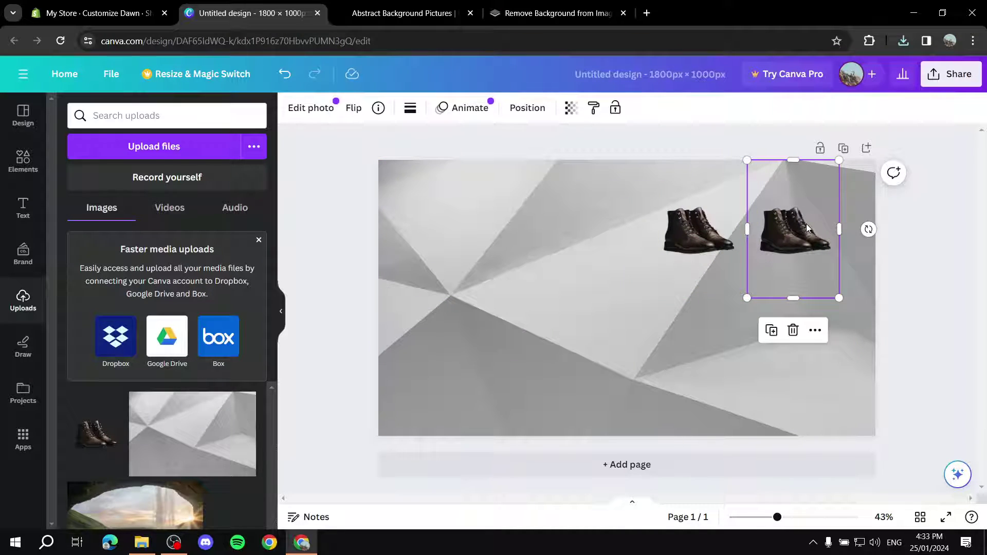
left_click(690, 234)
right_click(692, 235)
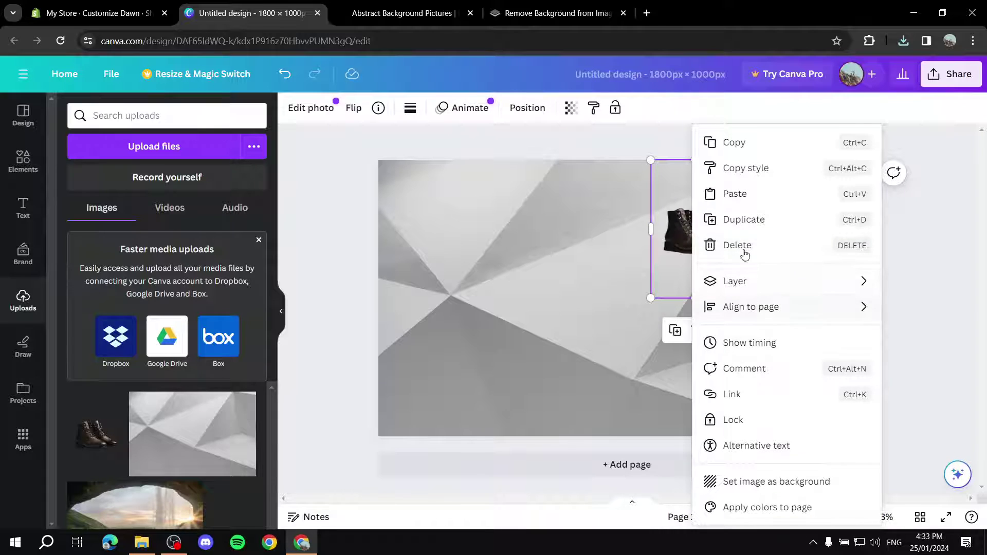
left_click(782, 220)
left_click_drag(699, 251, 695, 359)
left_click(796, 231)
right_click(802, 231)
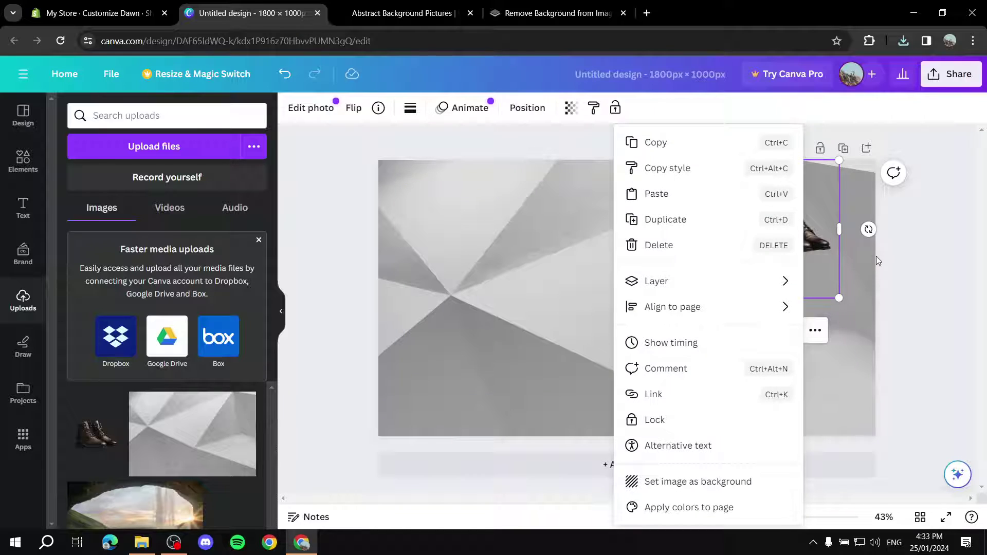
left_click(699, 218)
left_click_drag(792, 237, 794, 344)
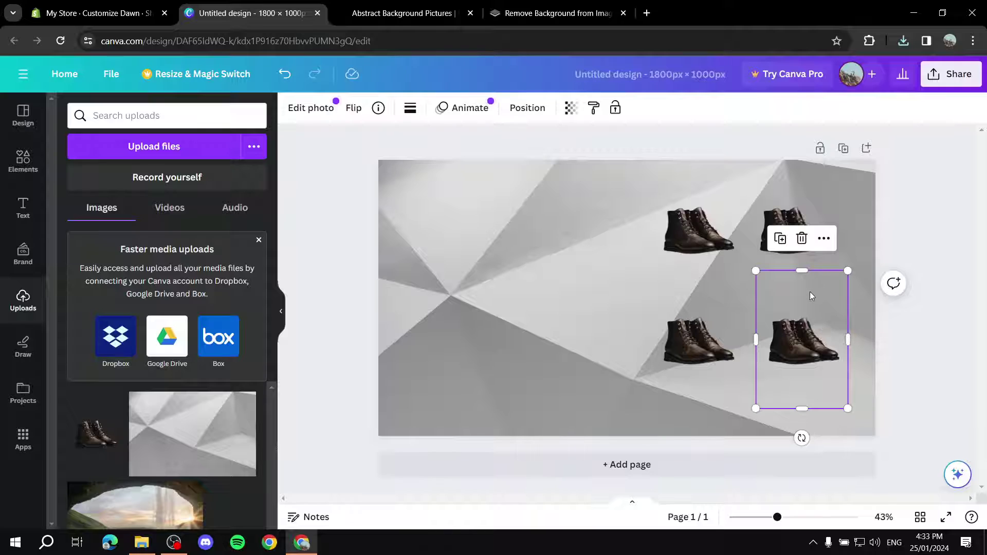
- Select the bottom-left boot copy in the grid
left_click(705, 291)
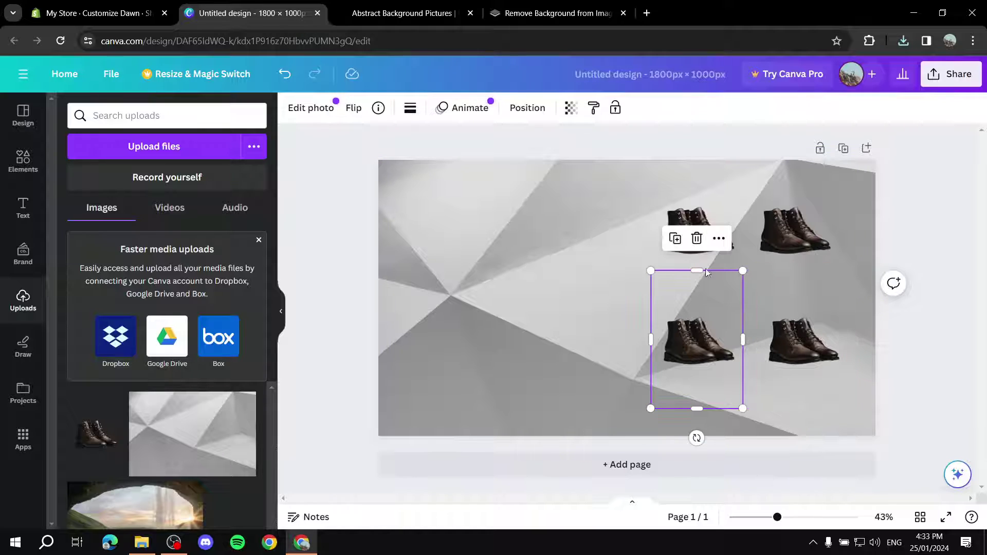
left_click(773, 209)
left_click(676, 350)
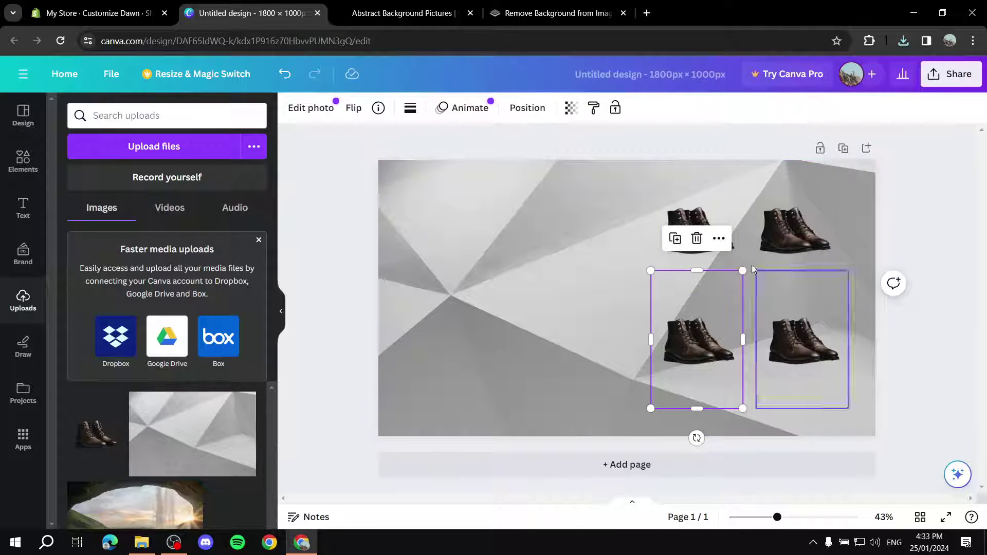
left_click(523, 243)
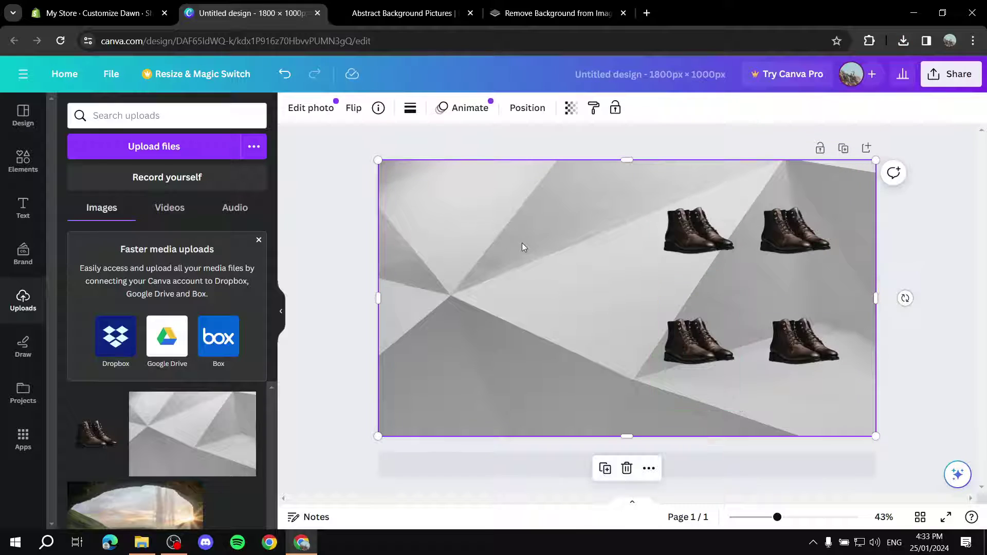
left_click(689, 282)
- Delete three of the four boot copies
key("Delete")
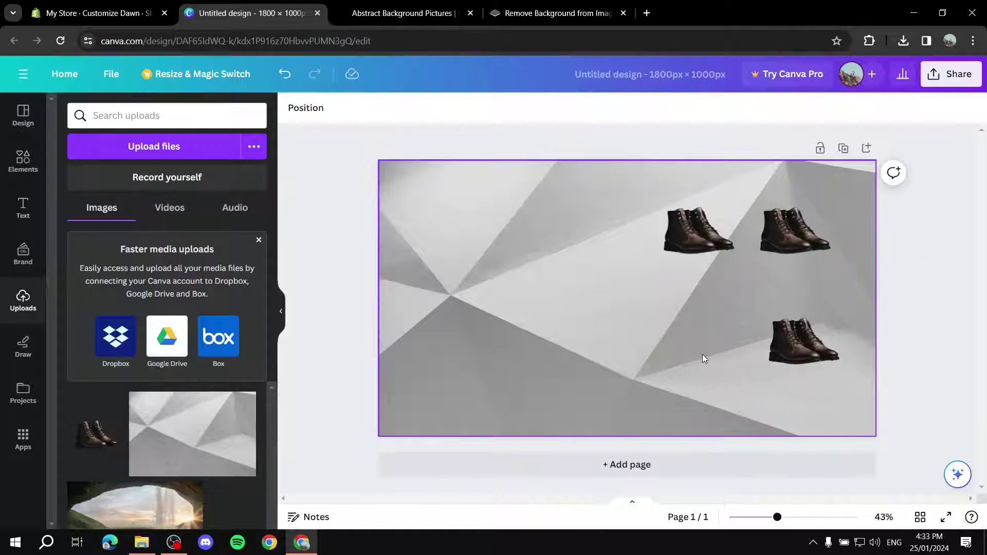
left_click(826, 324)
key("Delete")
left_click(786, 227)
key("Delete")
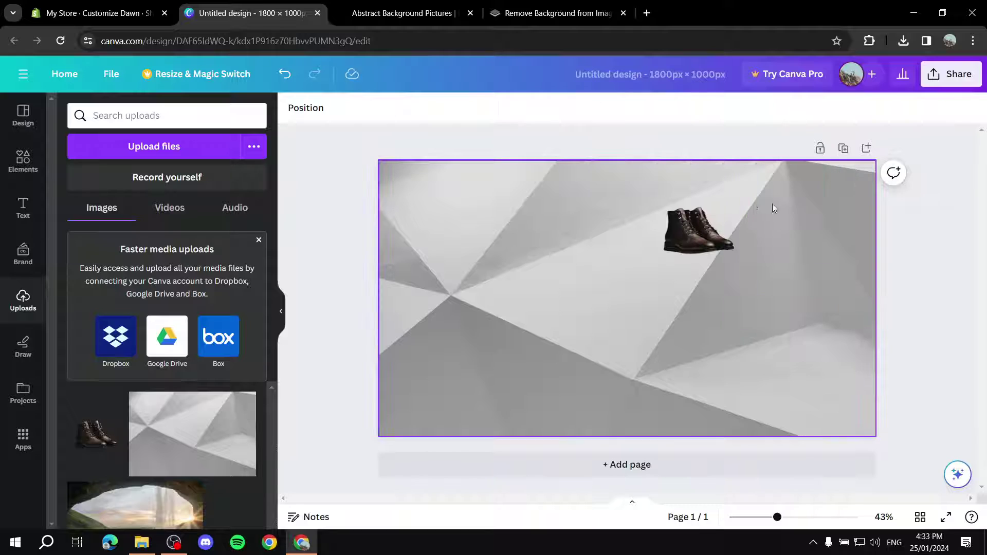
- Enlarge the remaining boot and centre it vertically on the banner's left side
left_click(695, 228)
left_click_drag(694, 227, 752, 301)
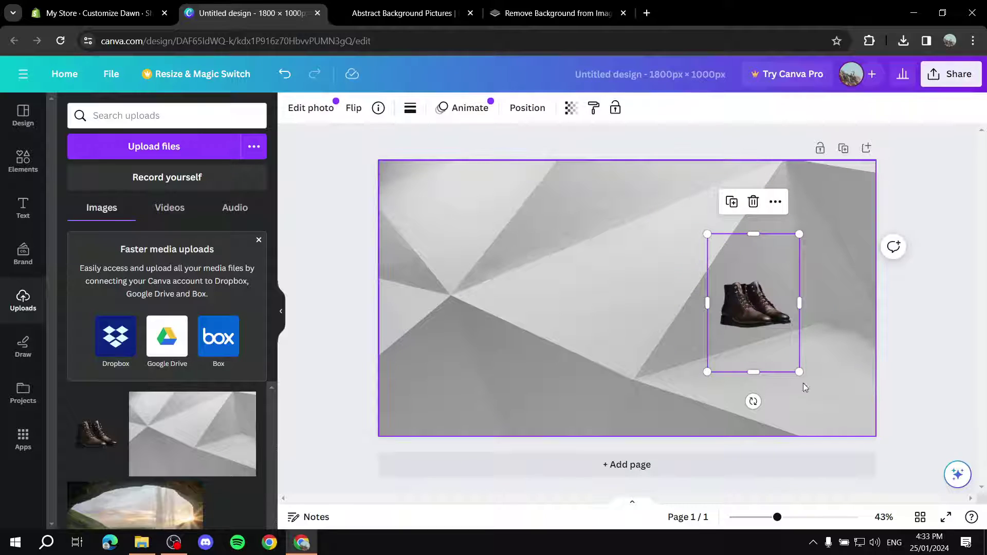
left_click_drag(799, 371, 903, 452)
left_click_drag(811, 385, 497, 328)
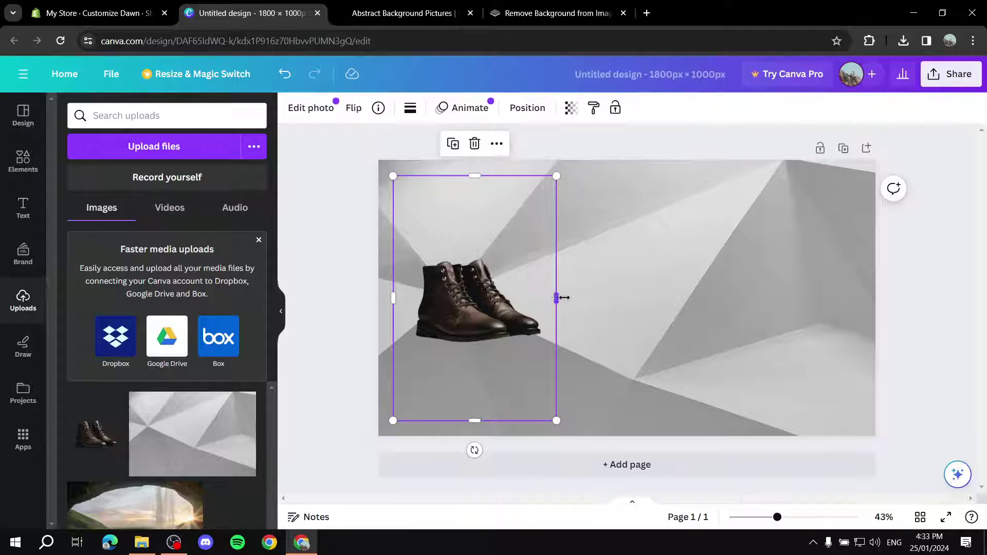
left_click_drag(556, 420, 574, 432)
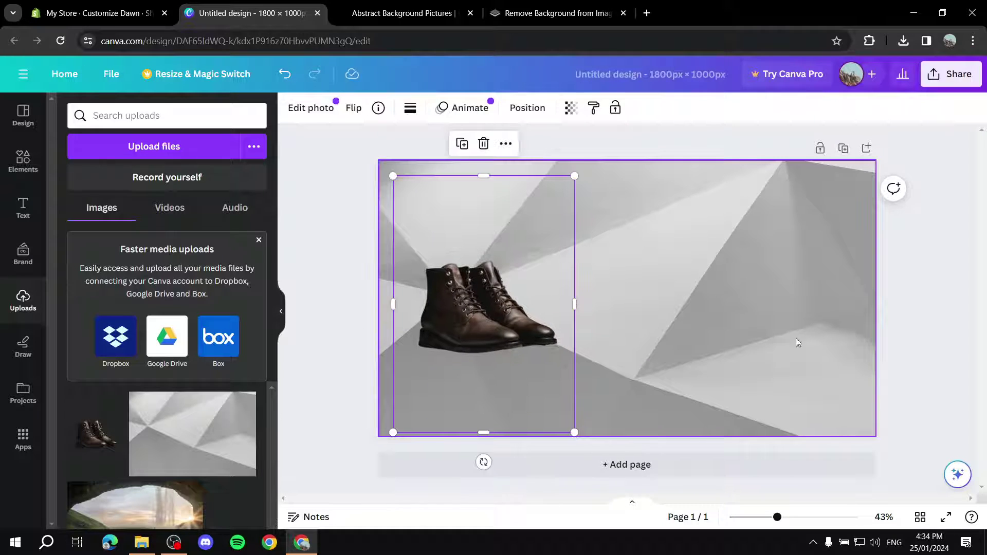
left_click_drag(494, 328, 495, 323)
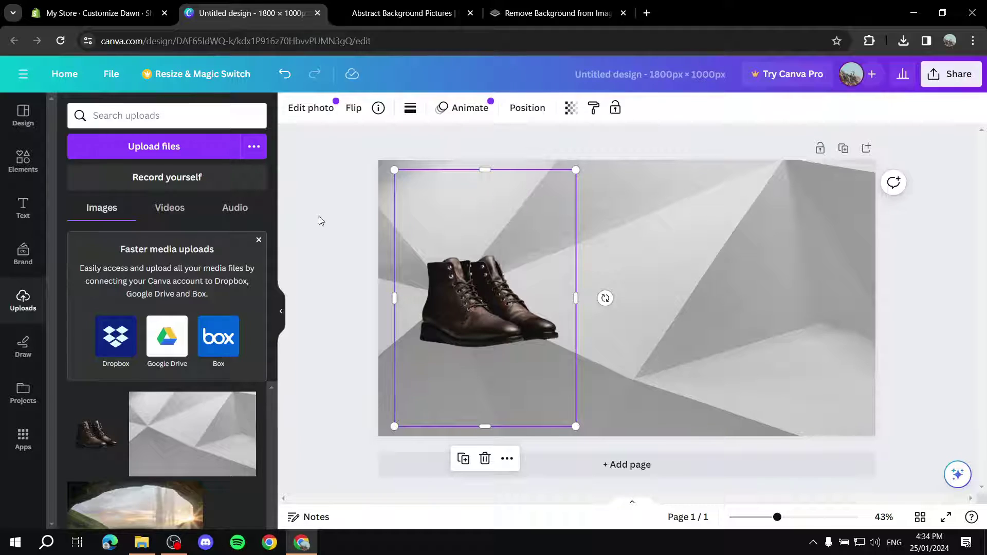
- Add a heading text box to the banner
left_click(303, 217)
left_click(6, 218)
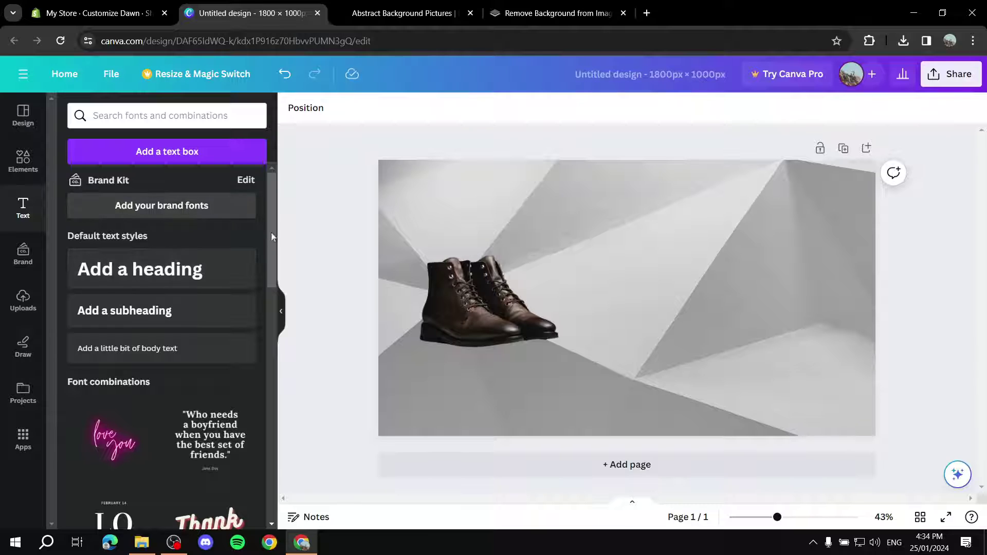
left_click(131, 269)
- Replace the heading placeholder with '50%' and 'OFF' on two lines
left_click(650, 297)
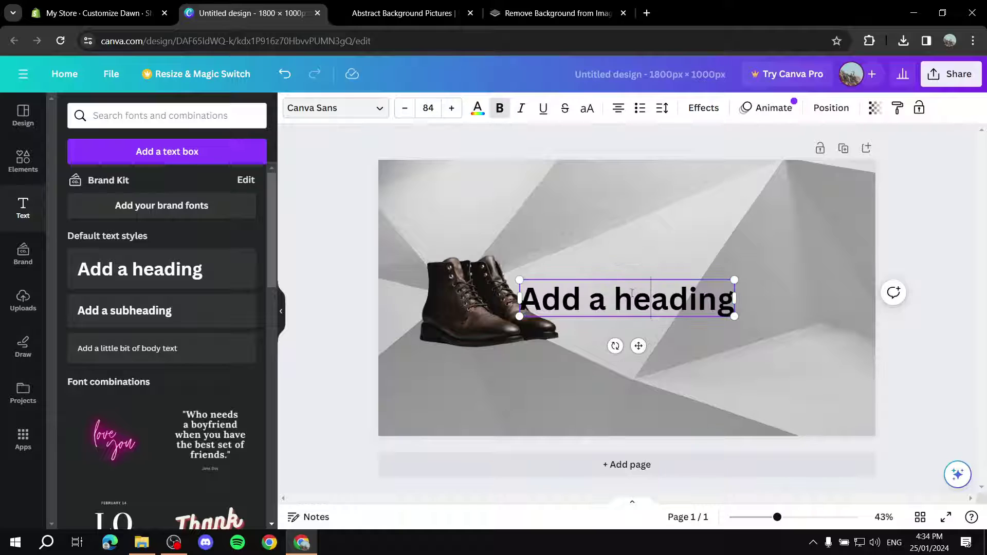
key("ctrl+a")
key("BackSpace")
type("50%")
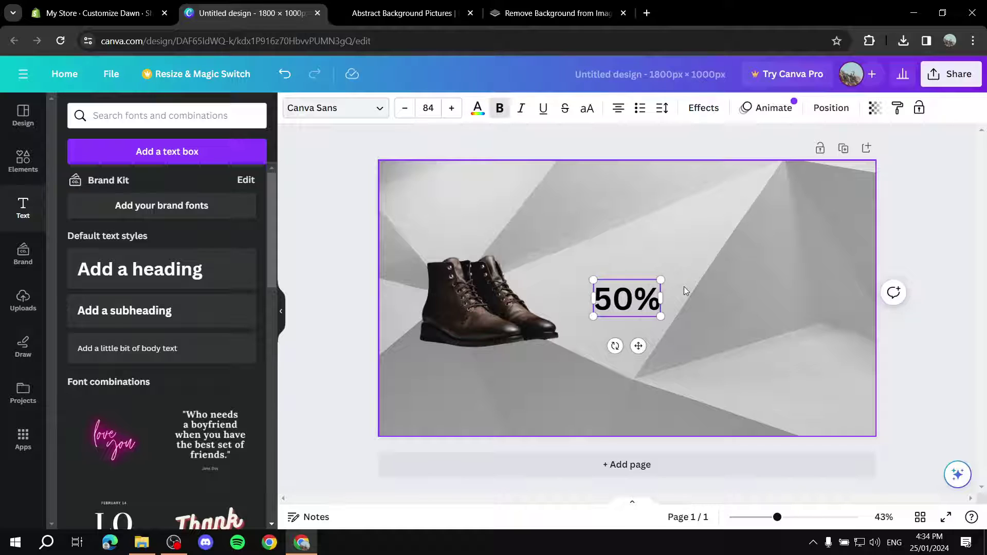
key("Return")
type("OFF")
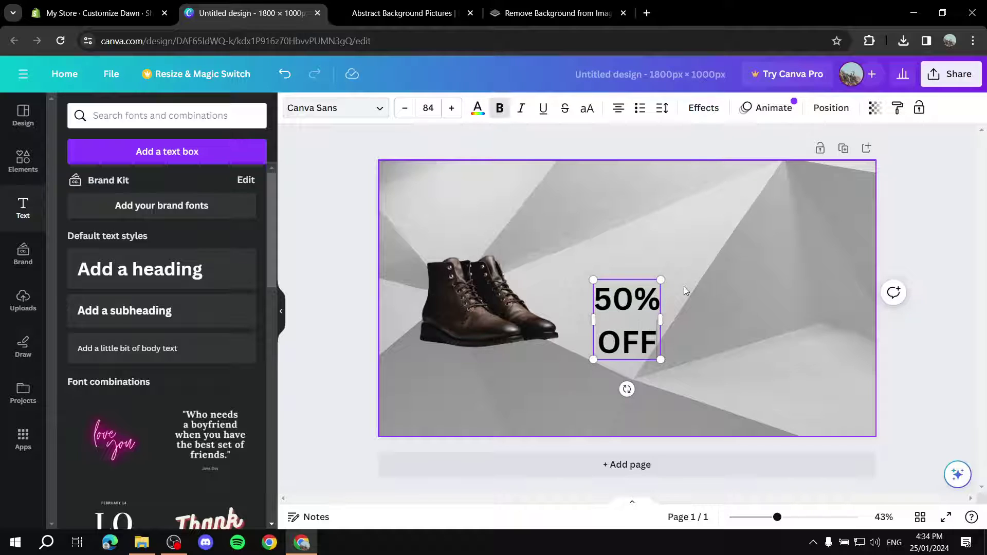
- Enlarge the 50% OFF text slightly and make it bold
left_click_drag(660, 359, 678, 380)
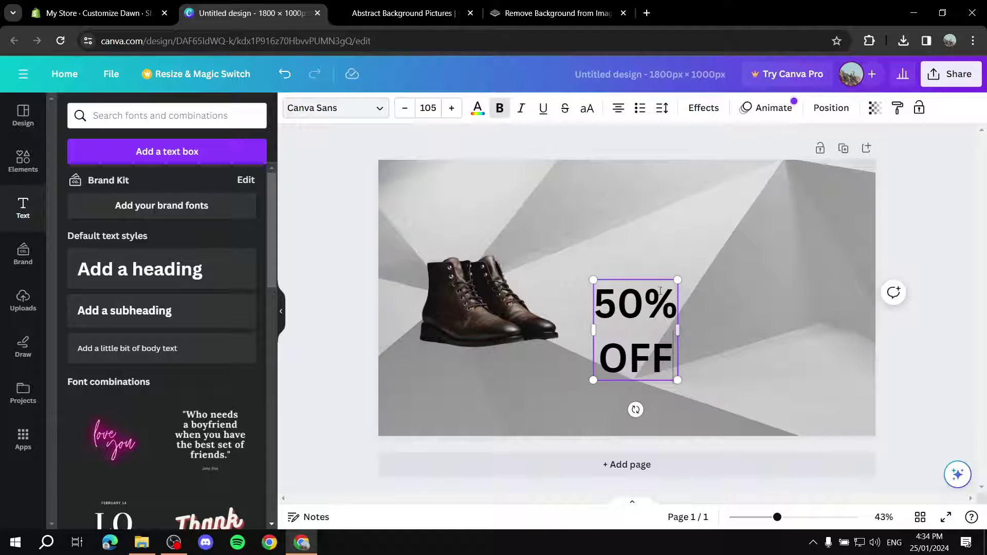
key("Return")
left_click(499, 107)
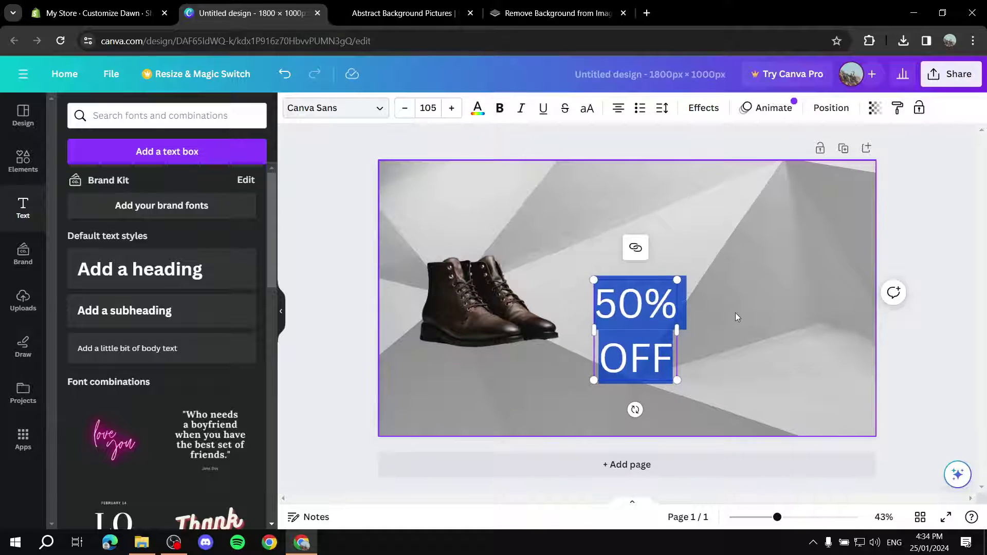
left_click(704, 356)
left_click(660, 343)
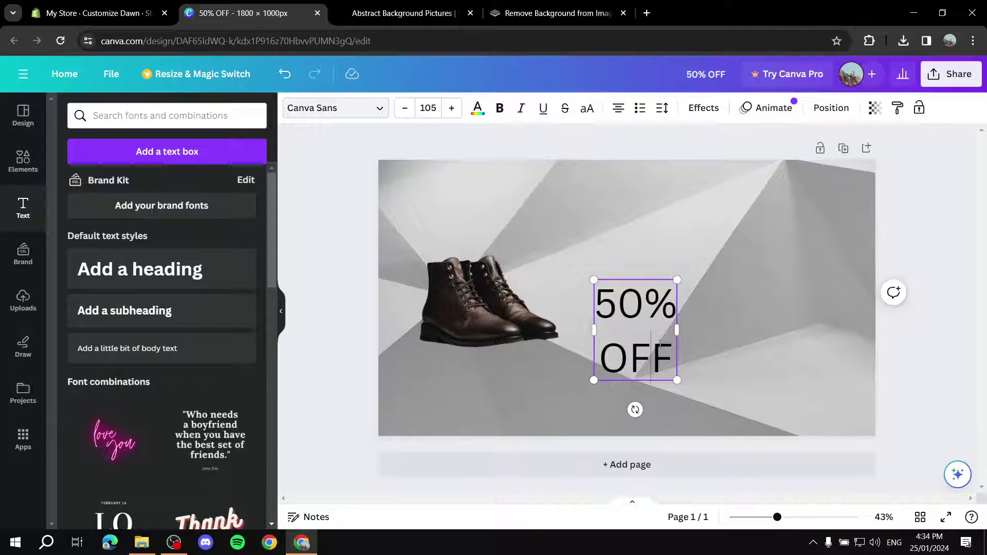
left_click(660, 343)
left_click(499, 107)
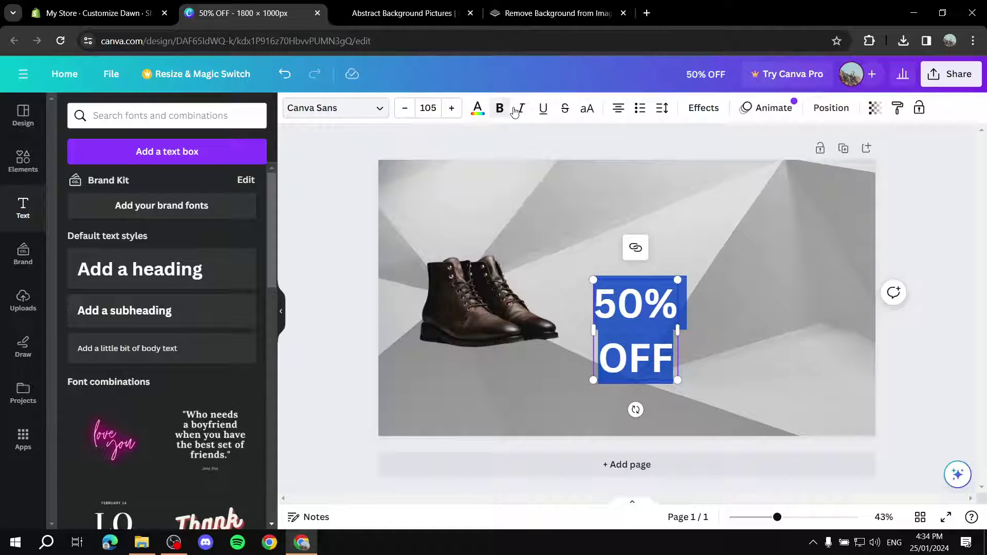
- Move 50% OFF to the right of the boot and enlarge it considerably
left_click(723, 336)
left_click(661, 321)
left_click_drag(661, 322, 739, 285)
left_click_drag(758, 348, 735, 299)
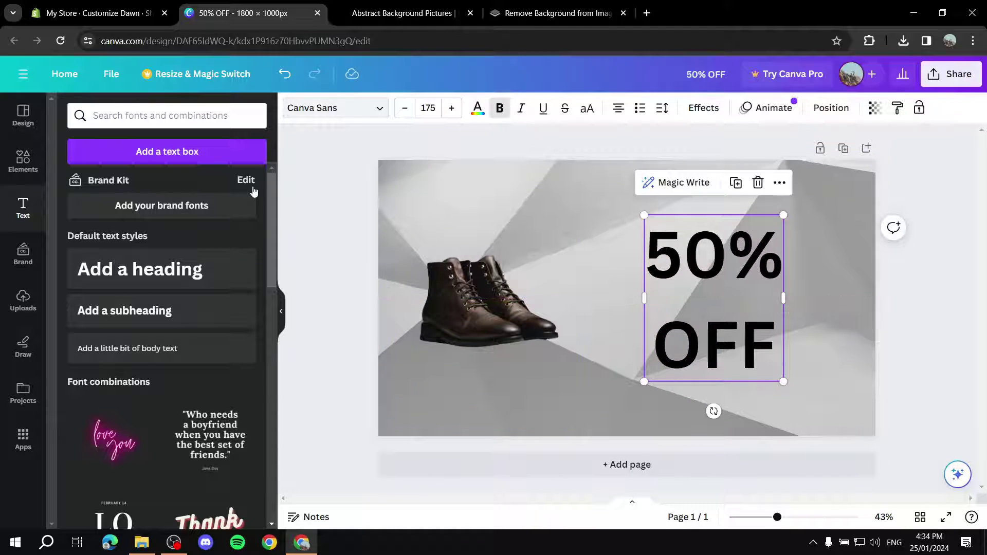
- Leave the text box options unchanged and nudge the boot image slightly right
left_click(778, 183)
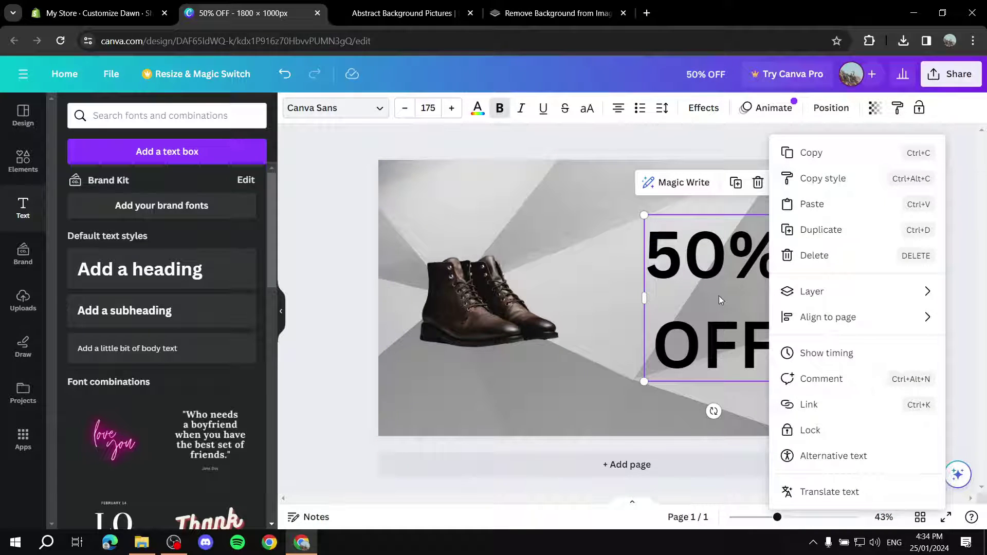
mouse_move(881, 289)
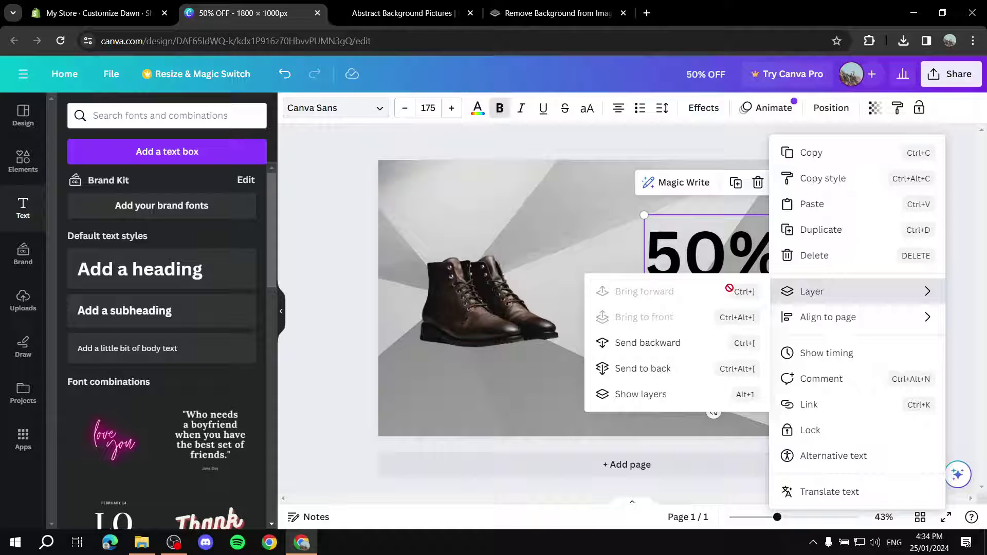
left_click(723, 252)
left_click(496, 319)
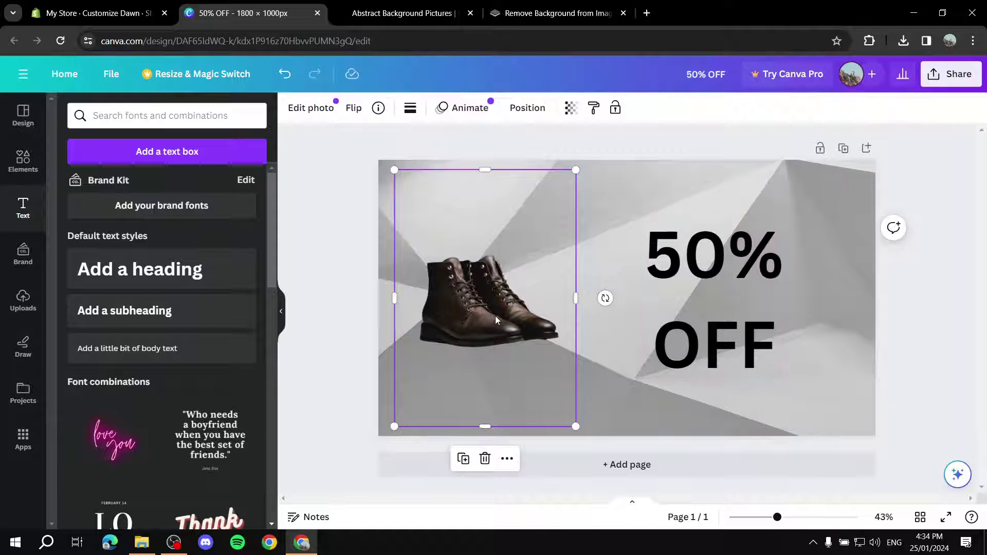
left_click_drag(493, 318, 506, 318)
- Change the 50% OFF font to Archivo Black
left_click(668, 315)
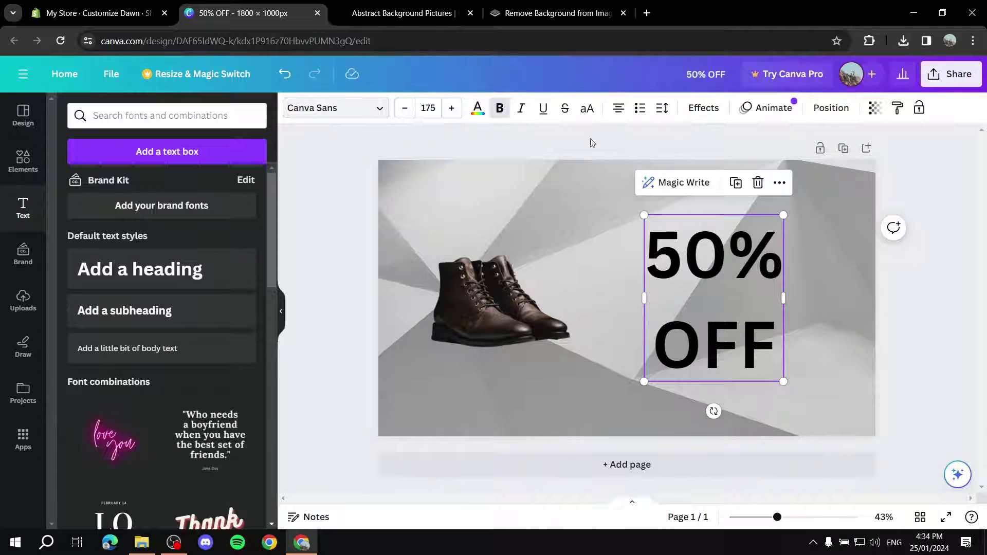
left_click(354, 109)
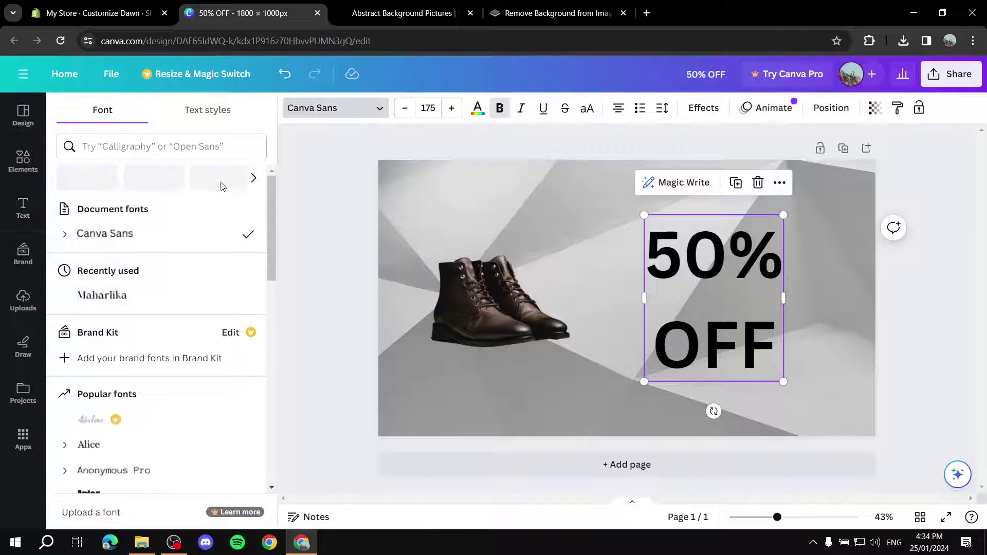
scroll(150, 275, "down", 5)
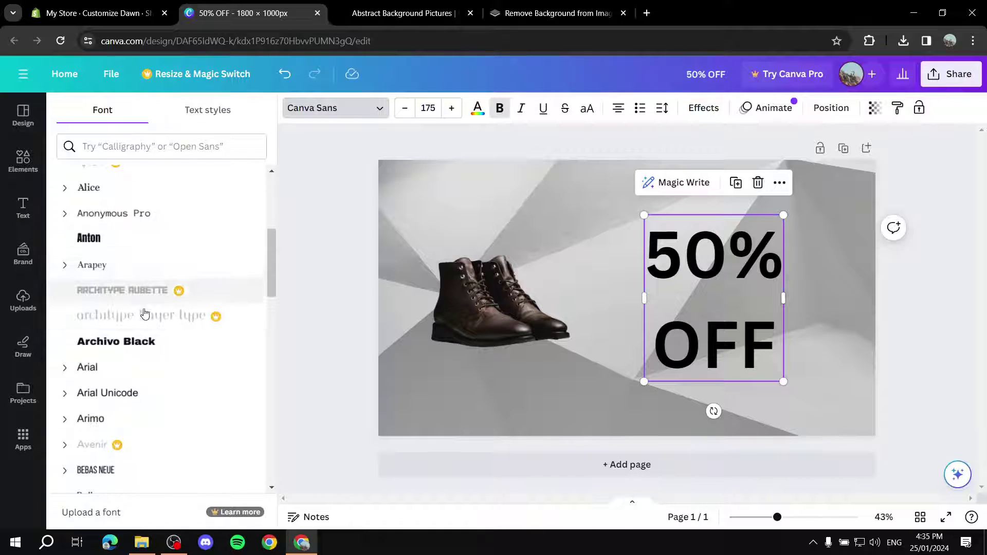
left_click(119, 342)
scroll(126, 329, "down", 2)
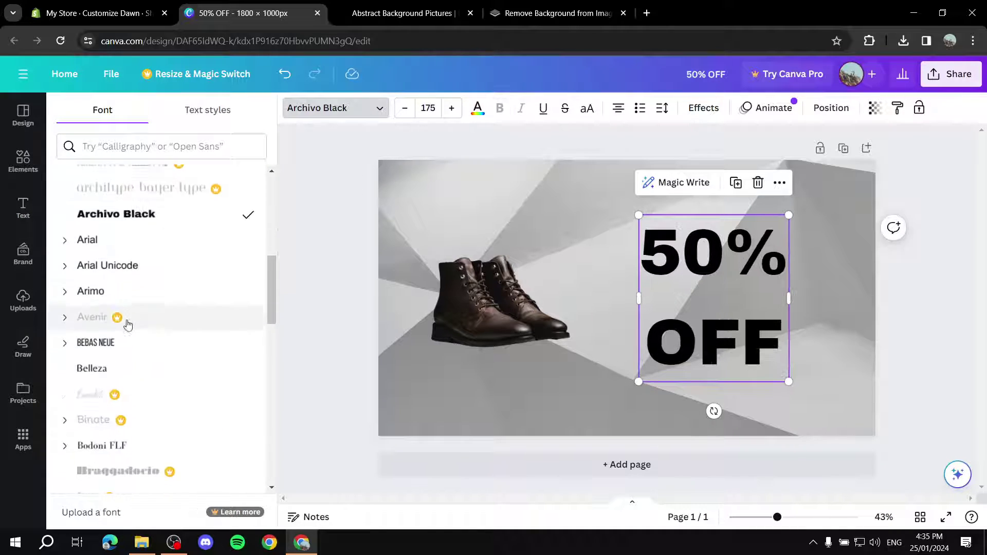
scroll(127, 324, "down", 4)
- Try light and dark grey colours on 50% OFF, then close the colour panel and deselect
left_click(728, 311)
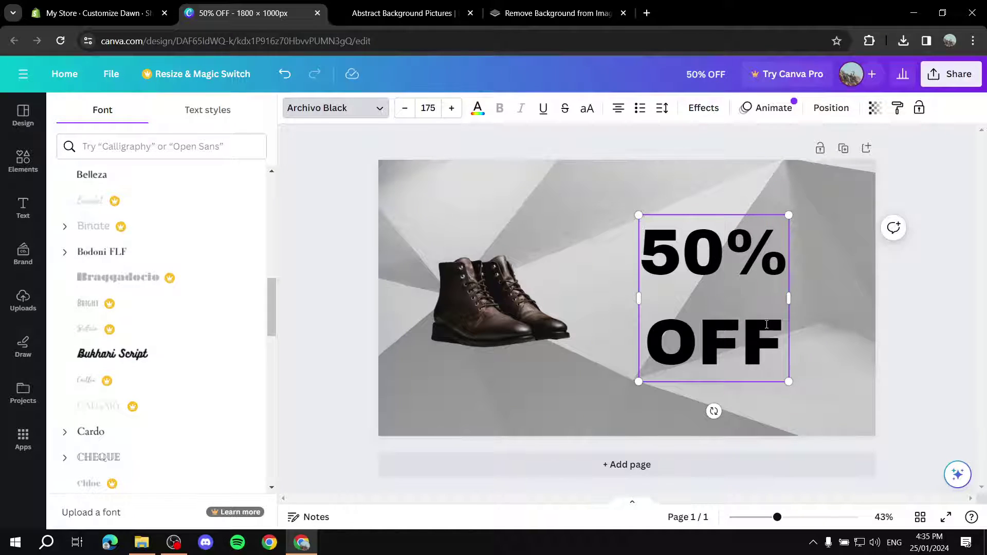
left_click(477, 108)
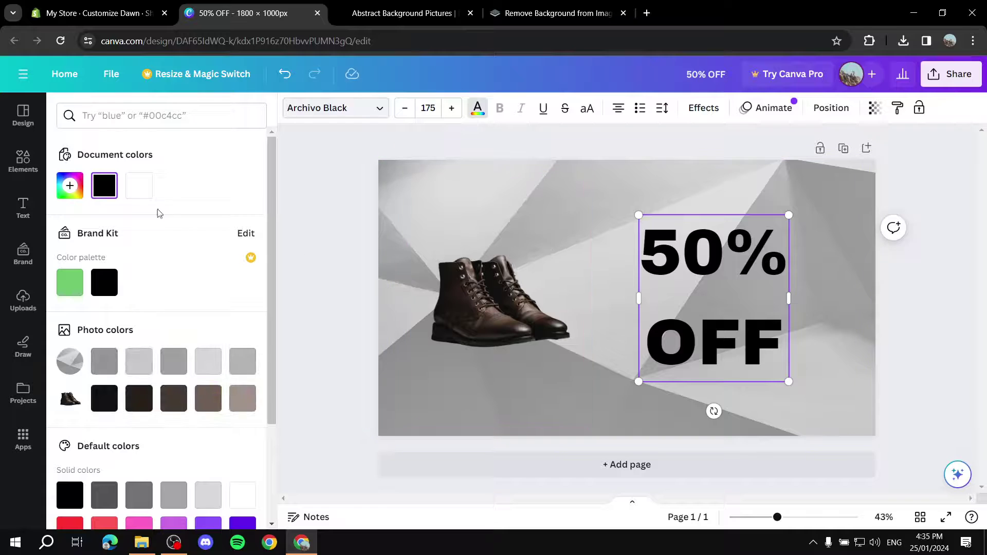
left_click(207, 360)
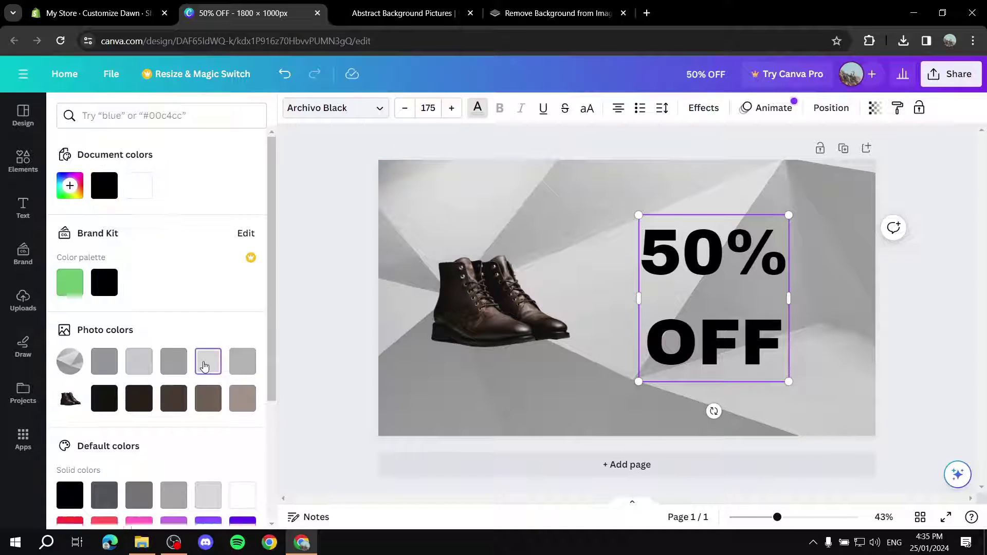
scroll(70, 359, "down", 3)
scroll(103, 375, "up", 1)
left_click(104, 379)
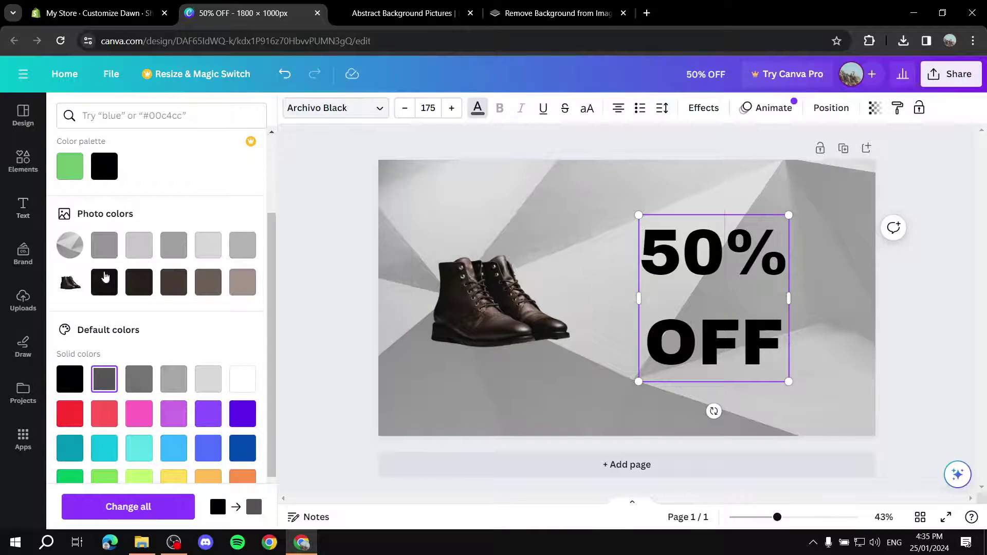
scroll(247, 362, "up", 2)
left_click(477, 108)
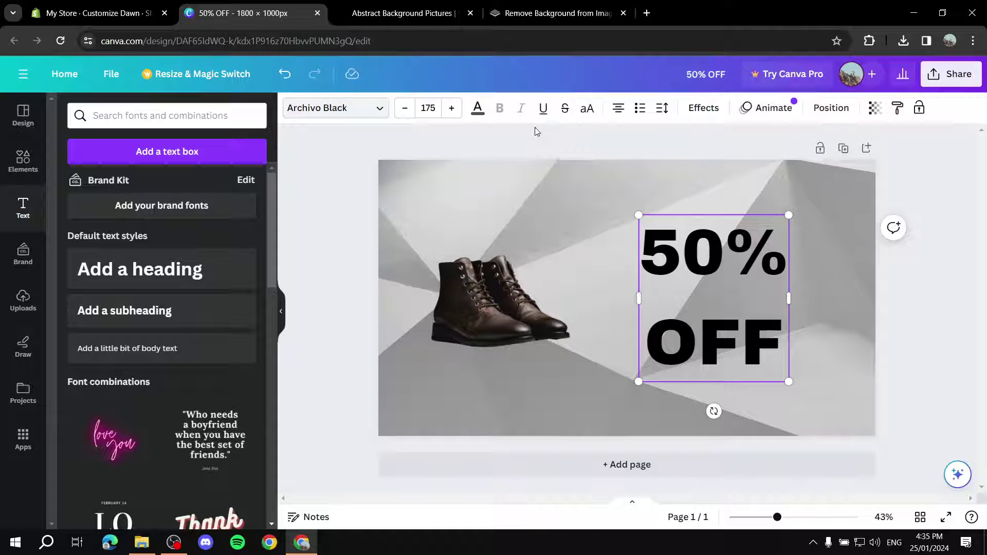
key("Escape")
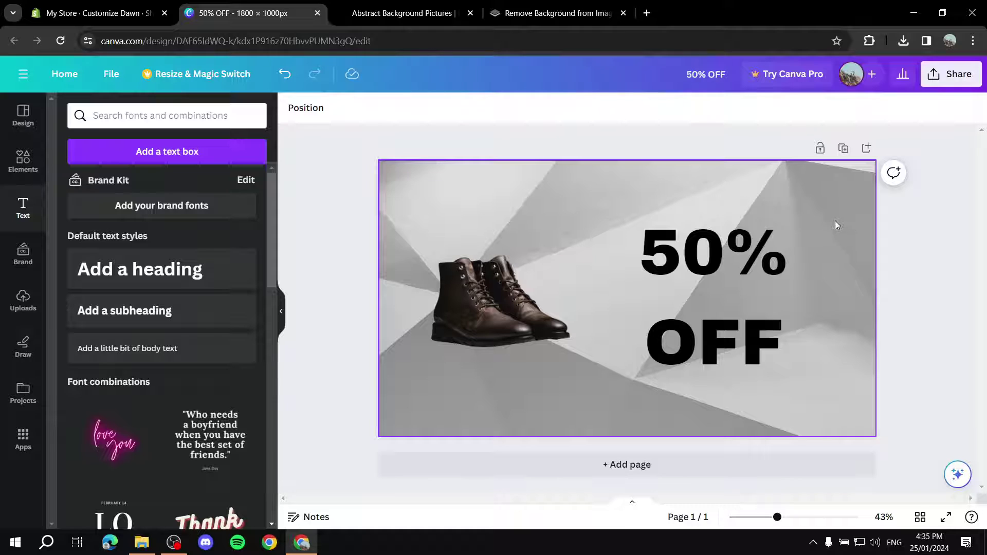
- Download the design as a PNG and drag 50% OFF.png from its folder to the desktop
left_click(950, 73)
left_click(807, 400)
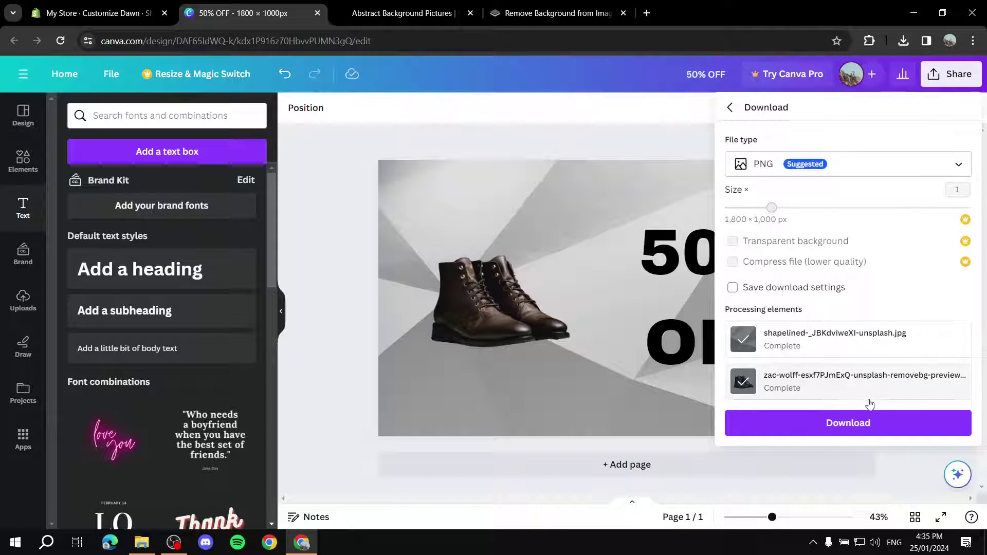
left_click(846, 427)
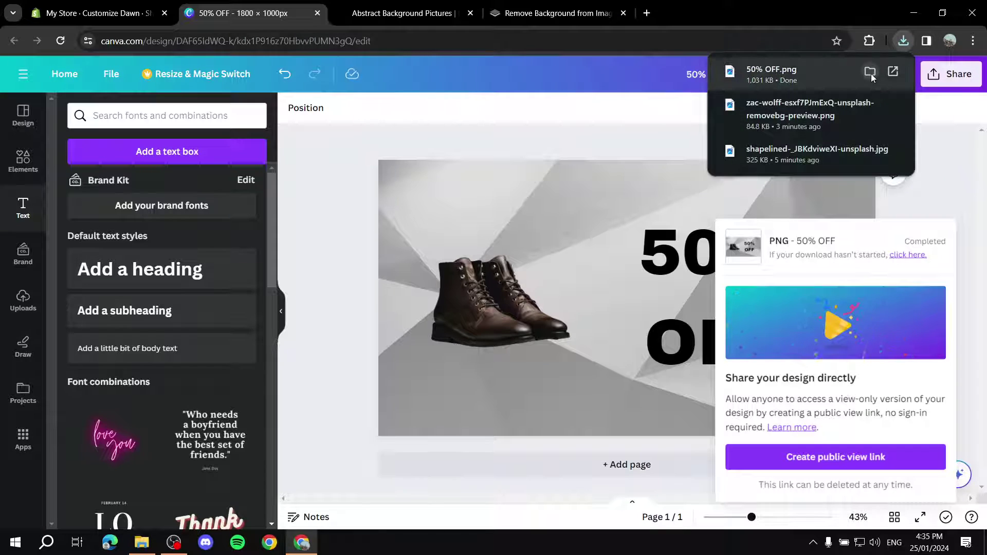
left_click(869, 72)
left_click_drag(450, 159, 381, 342)
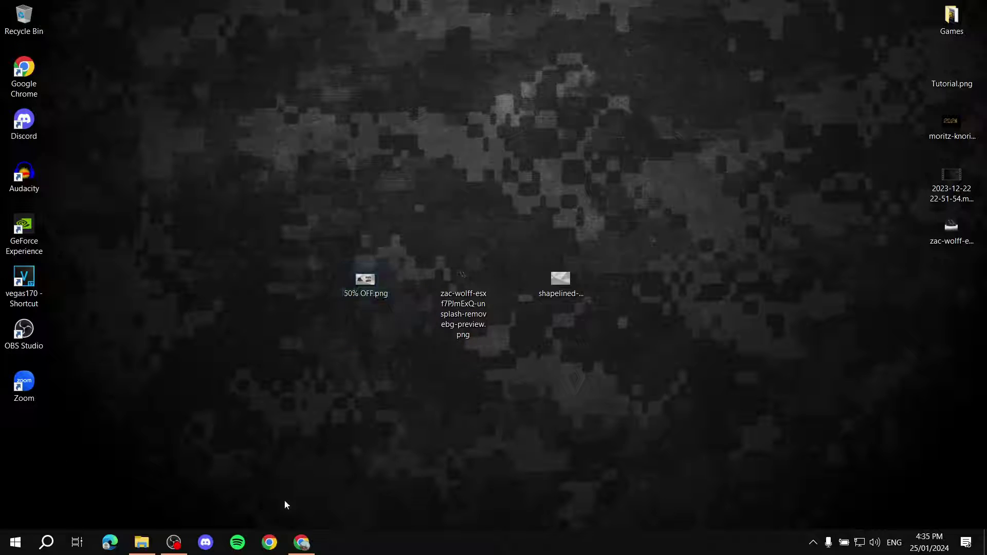
- Drop 50% OFF.png onto the Windows desktop
left_click(301, 542)
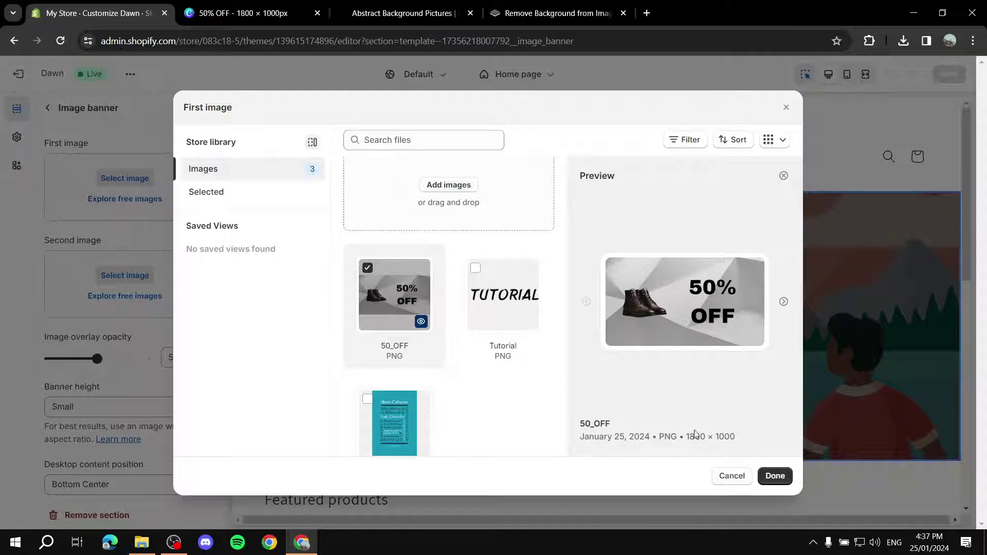
- Dismiss the preview and picker, then choose 50_OFF as the image banner's first image
left_click(421, 322)
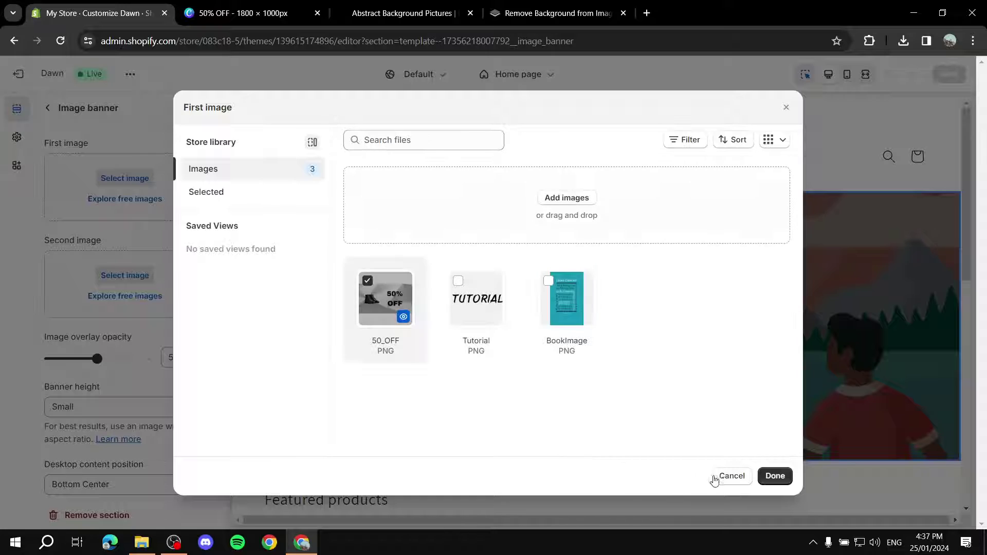
left_click(720, 478)
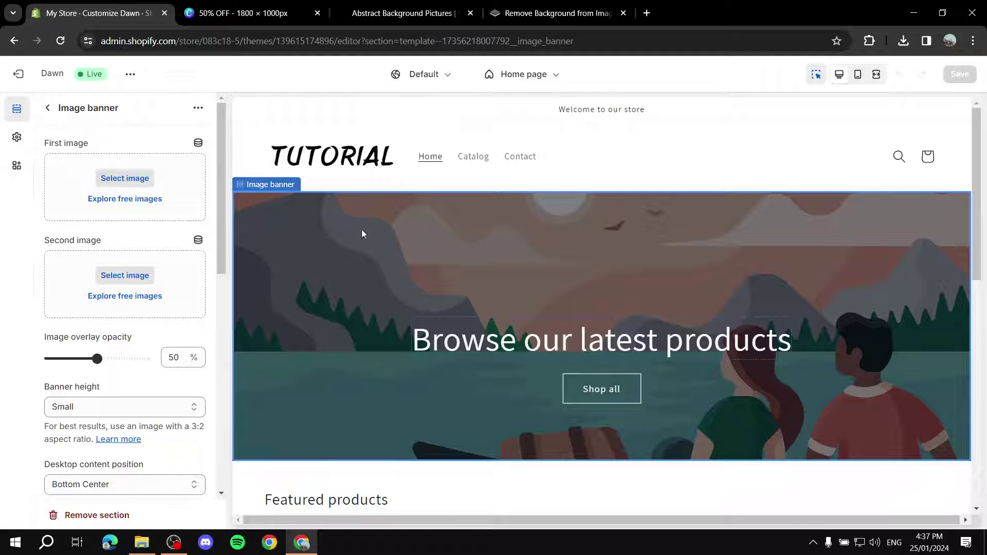
left_click(119, 179)
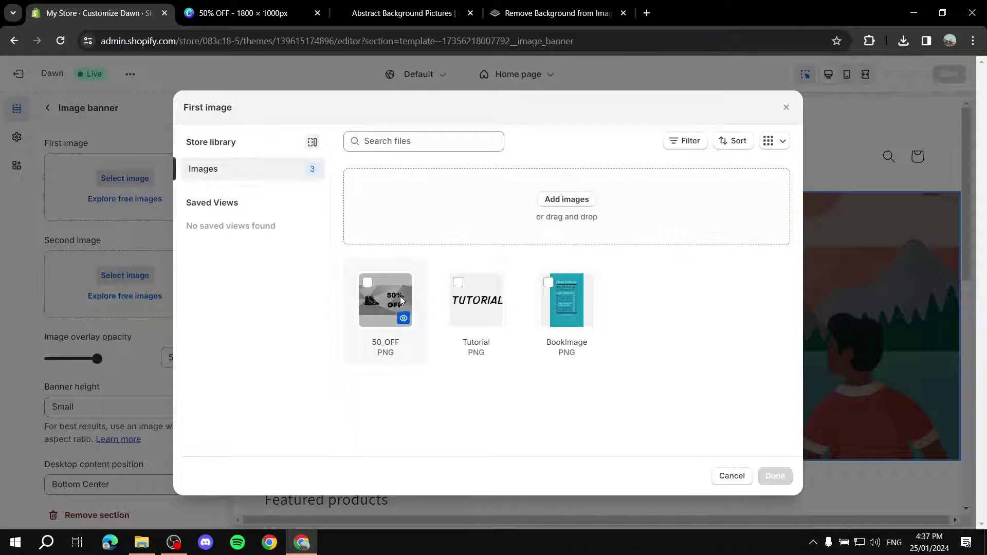
left_click(383, 299)
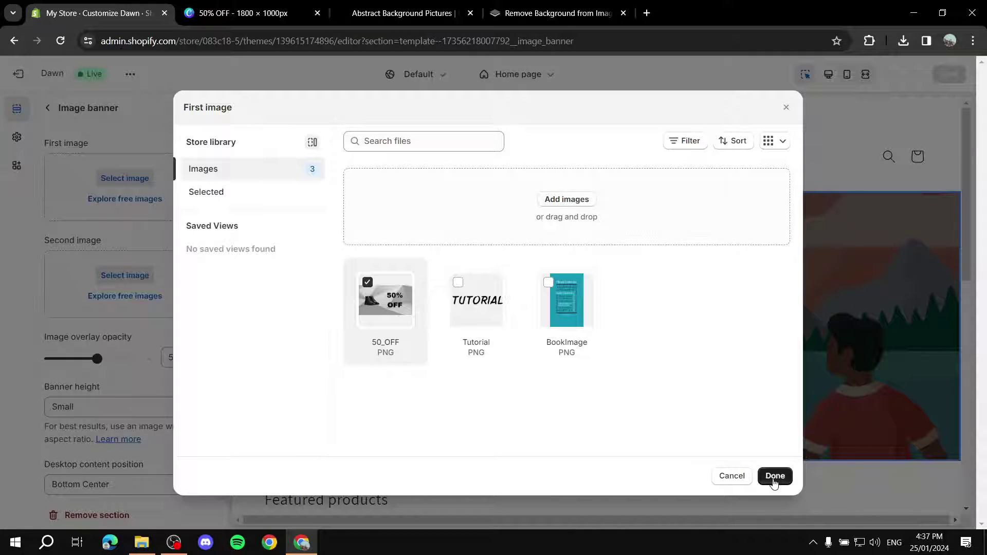
left_click(773, 477)
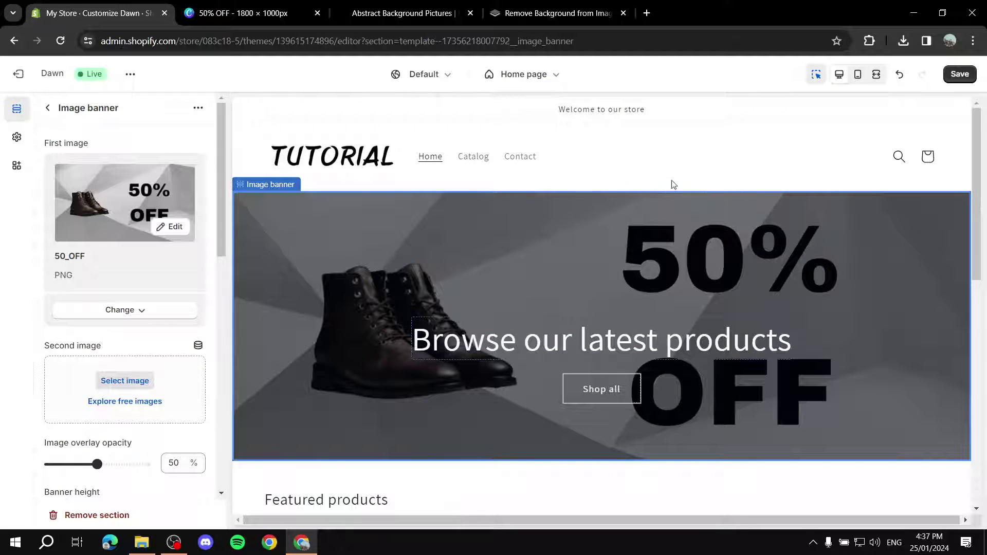
- Select the Image banner section and set its banner height to Medium
left_click(797, 168)
scroll(878, 320, "down", 3)
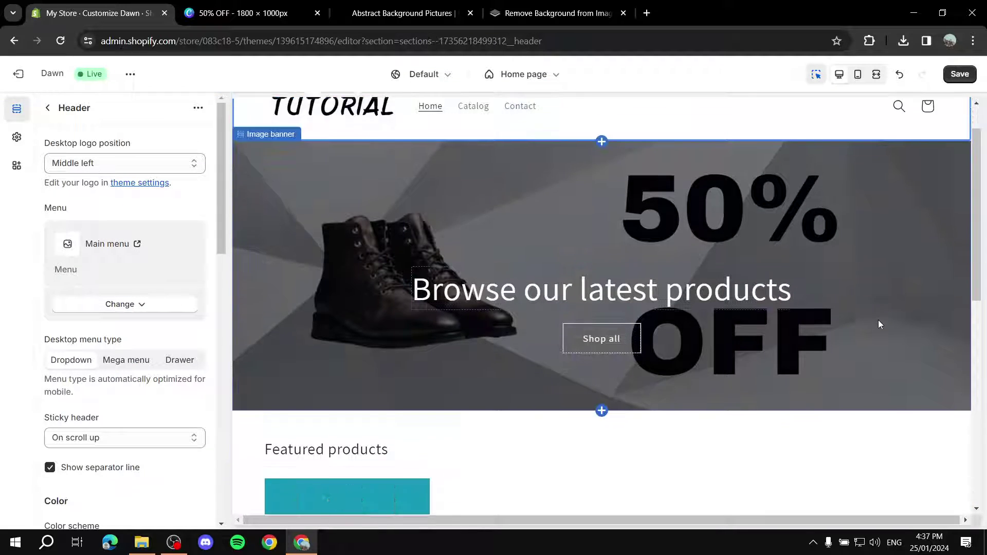
scroll(858, 323, "up", 2)
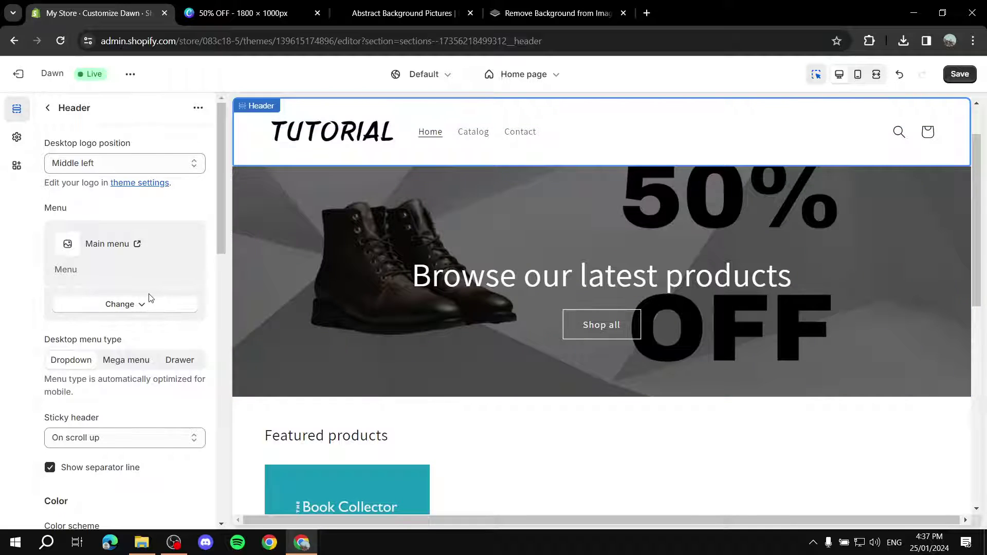
left_click(349, 184)
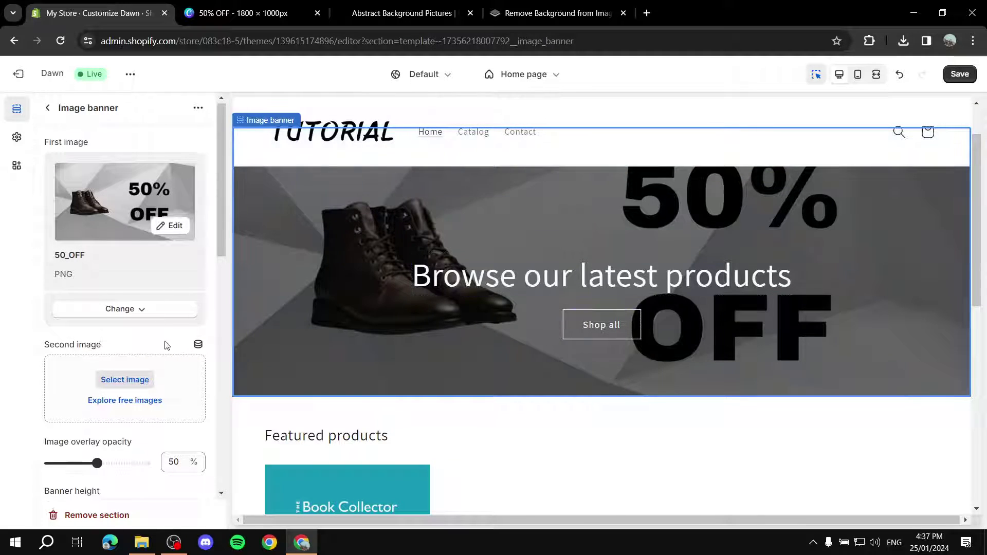
scroll(163, 344, "down", 5)
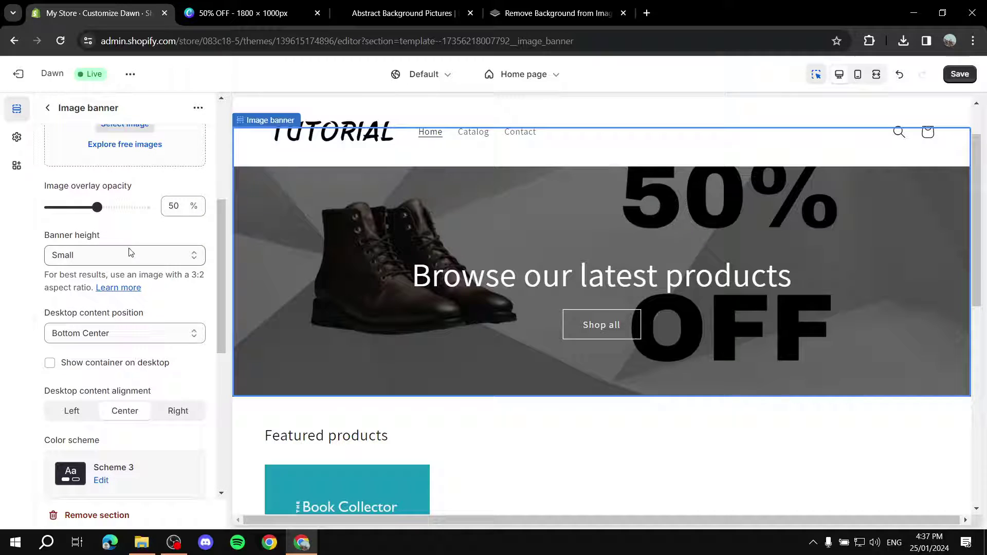
left_click(96, 257)
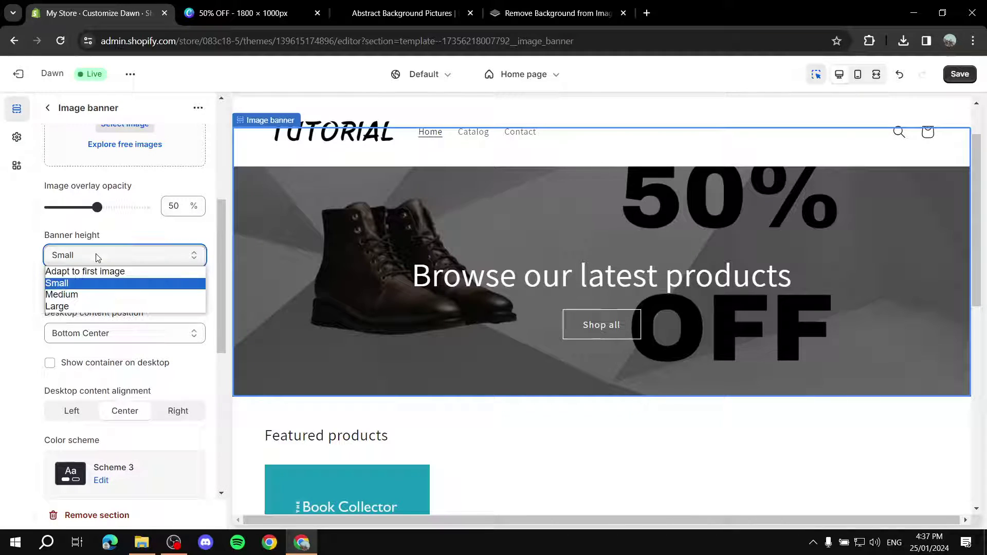
left_click(93, 294)
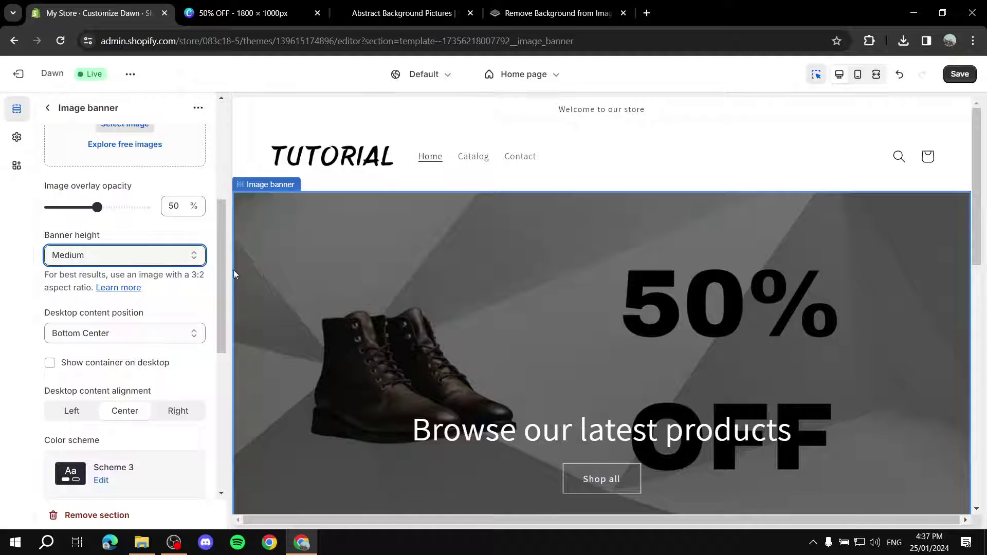
- Set the image overlay opacity to 30, then return to the Canva design
left_click_drag(97, 208, 277, 207)
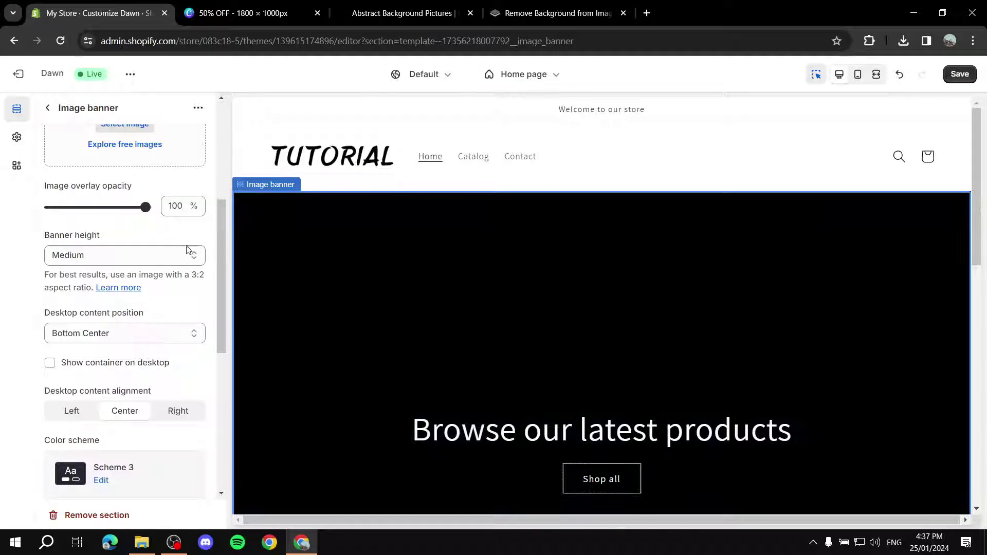
left_click_drag(150, 214, 78, 207)
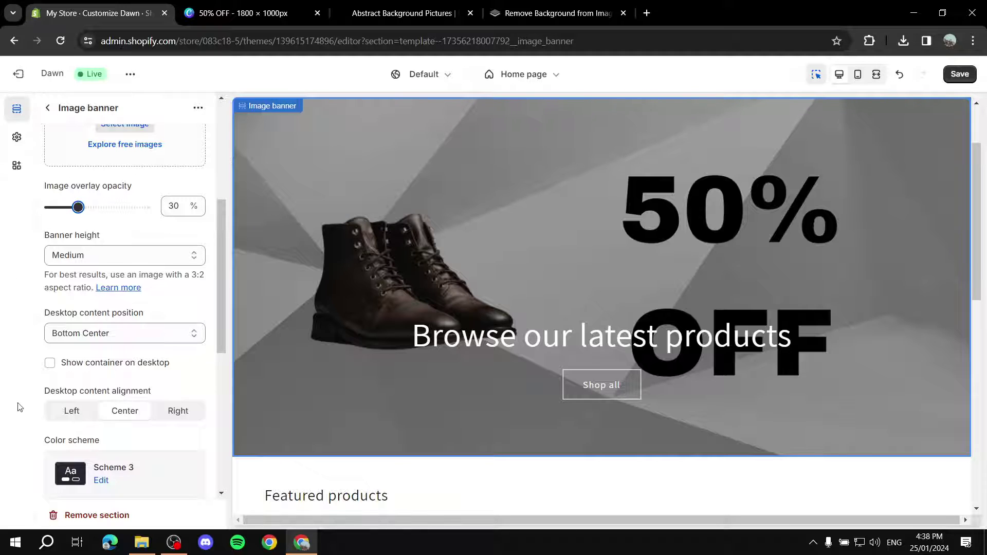
scroll(90, 390, "up", 5)
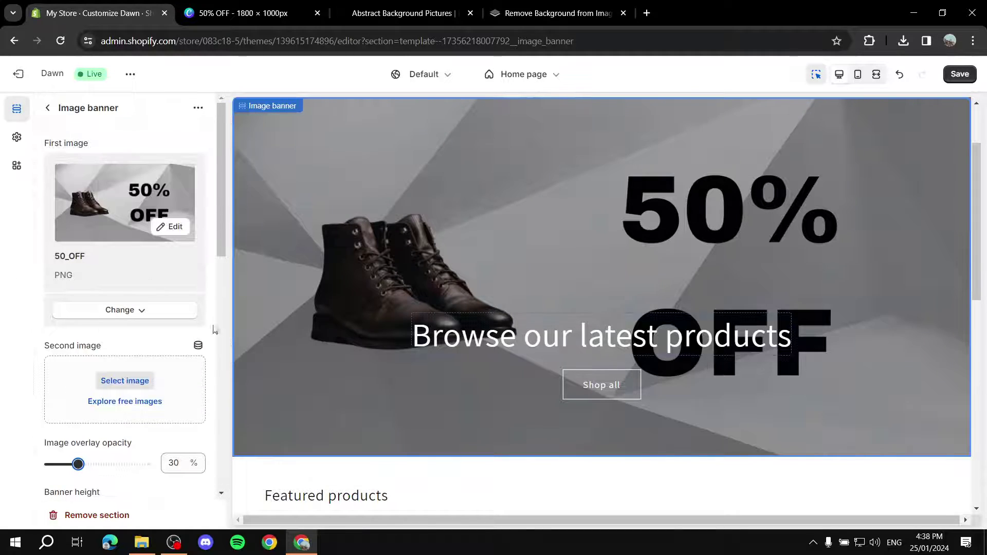
scroll(721, 252, "up", 2)
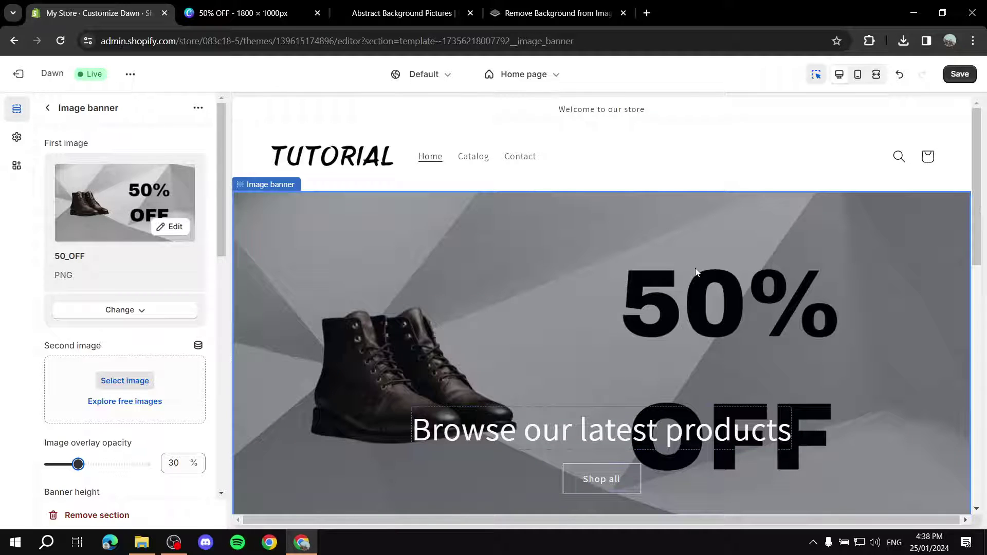
left_click(246, 13)
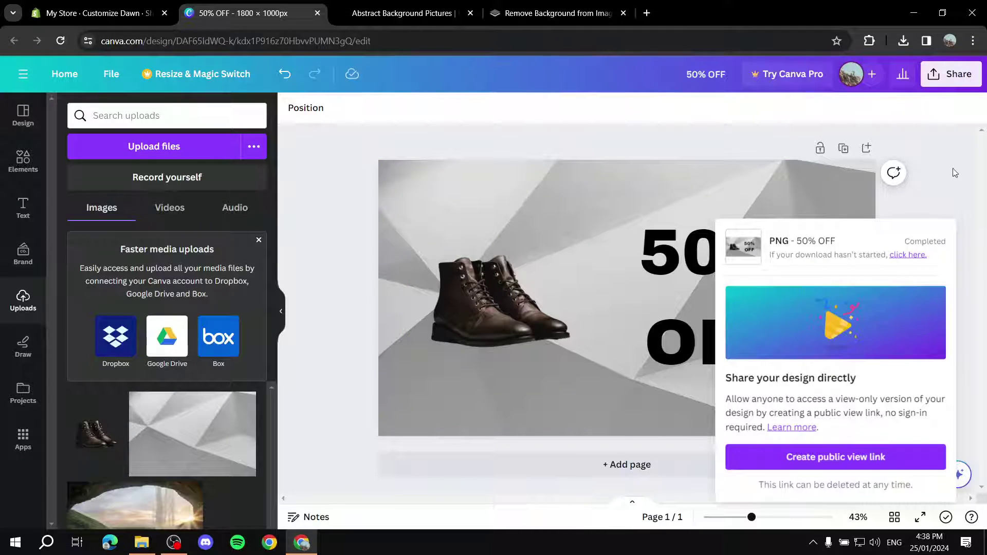
- Dismiss the download notice and open the Elements library, briefly trying its search box
left_click(910, 200)
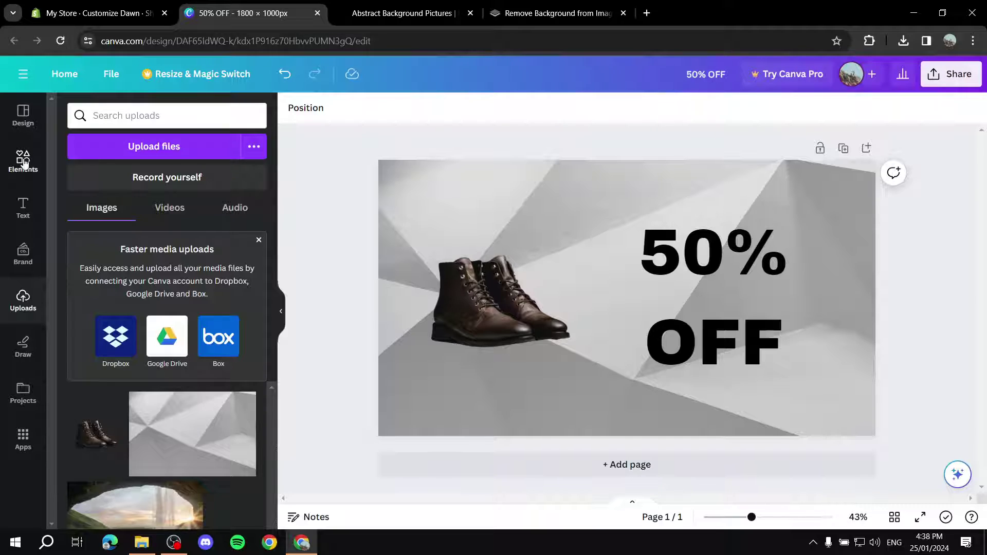
left_click(22, 161)
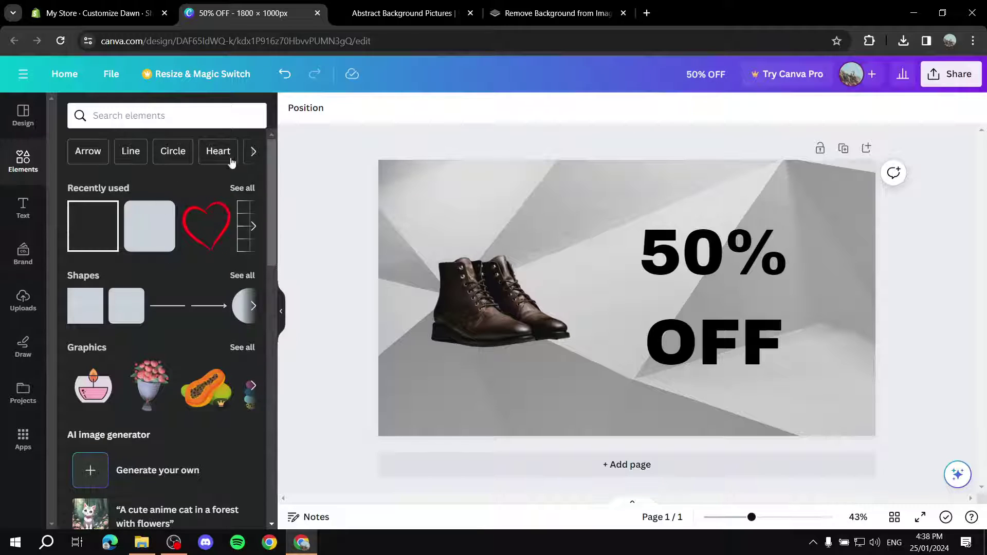
left_click(154, 116)
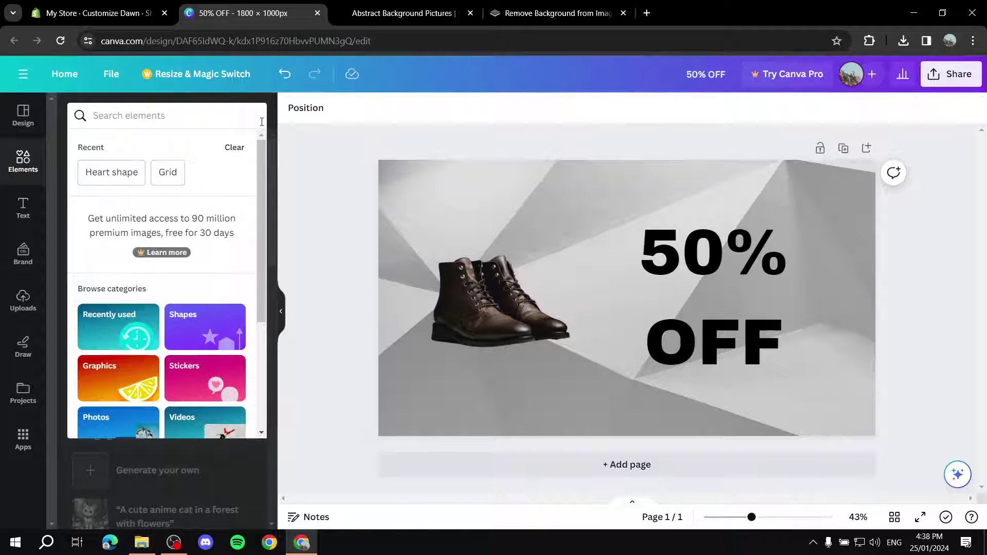
left_click(335, 155)
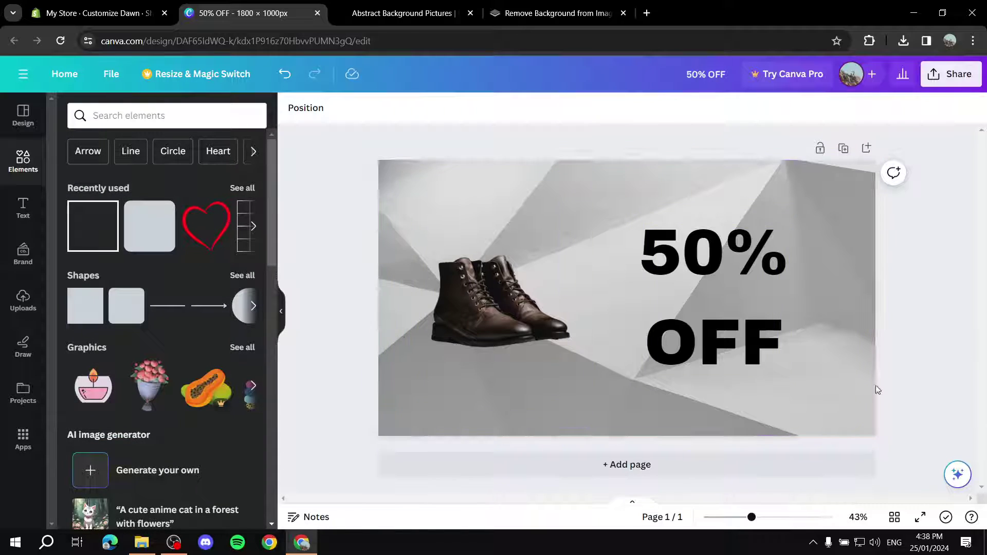